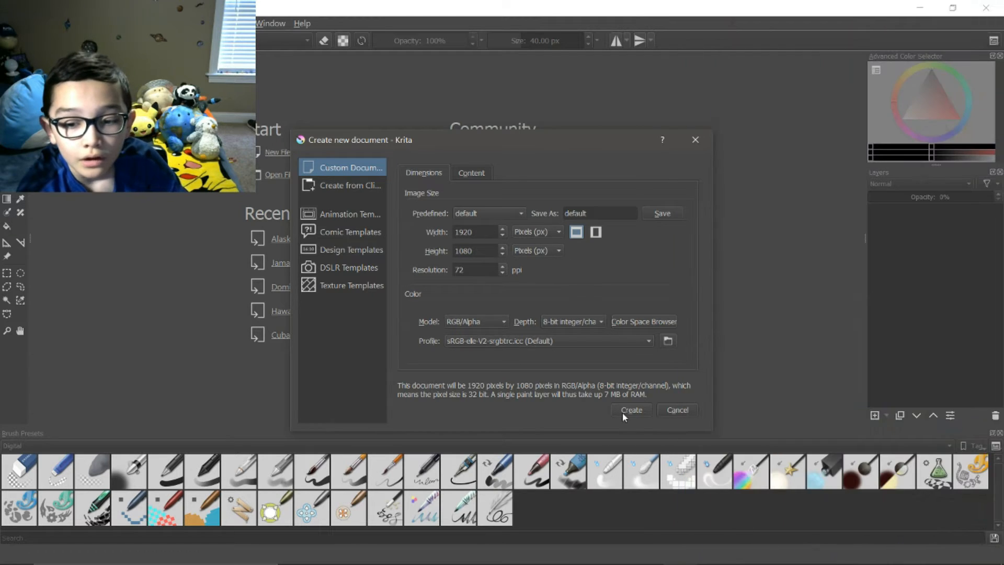
Step: Create a 1920 by 1080 px document at 72 ppi and delete its white background layer, Layer 1
{"action": "left_click", "coordinate": [625, 410]}
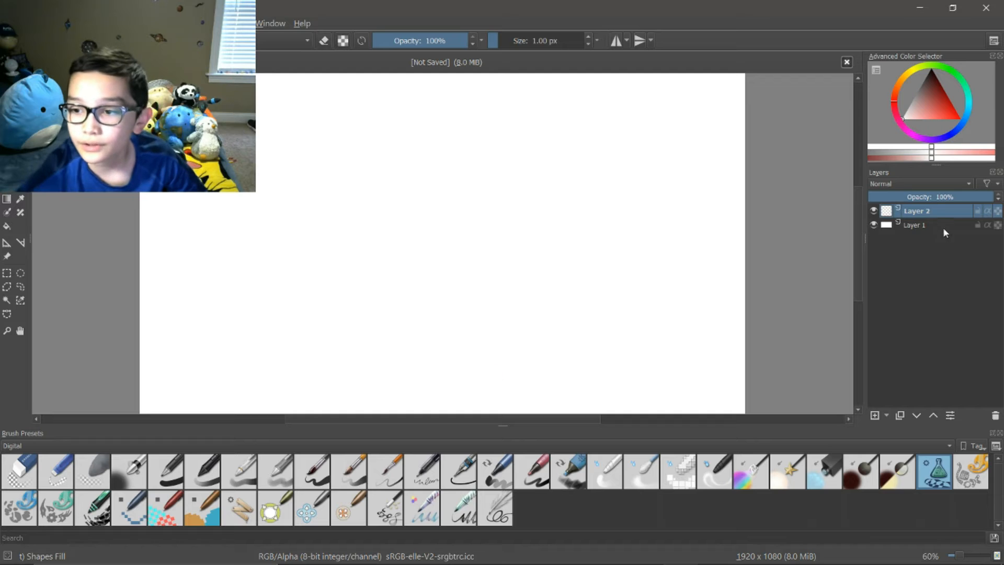
{"action": "left_click", "coordinate": [944, 227]}
{"action": "left_click", "coordinate": [995, 416]}
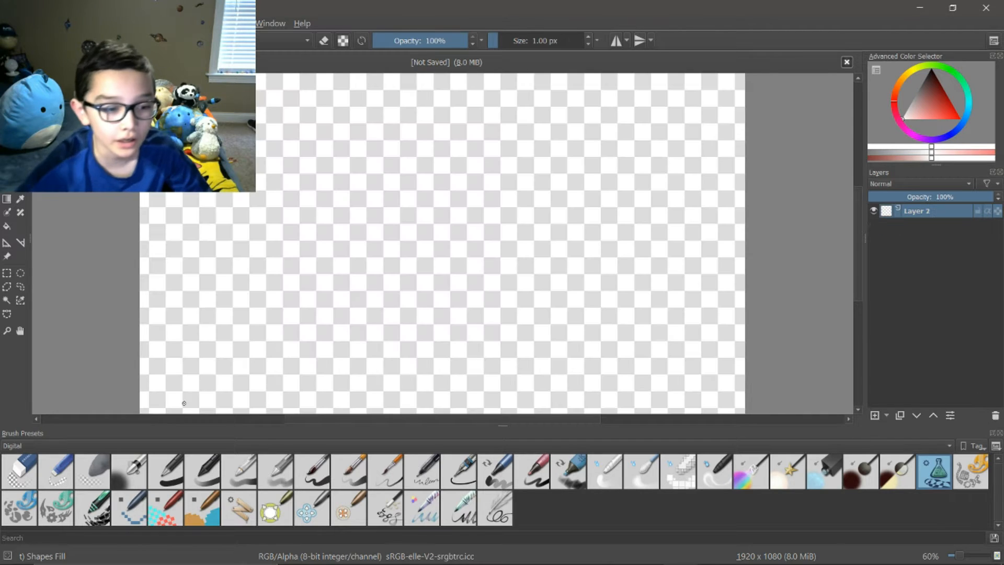
Step: Show all brush presets and draw a pale yellow circle outline in the canvas's centre with the 40 px Basic-1 brush
{"action": "left_click", "coordinate": [149, 444]}
{"action": "left_click", "coordinate": [76, 432]}
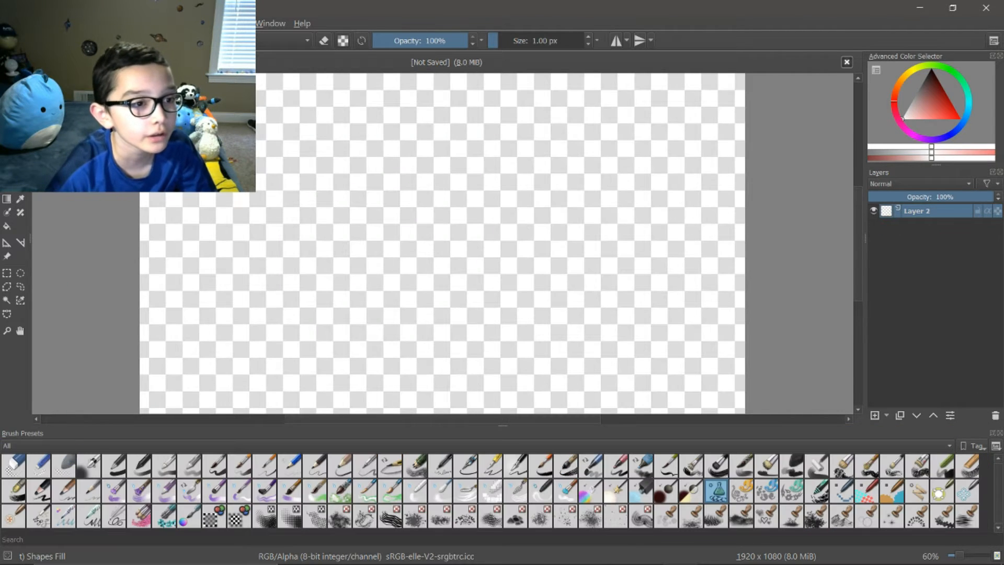
{"action": "left_click", "coordinate": [114, 465]}
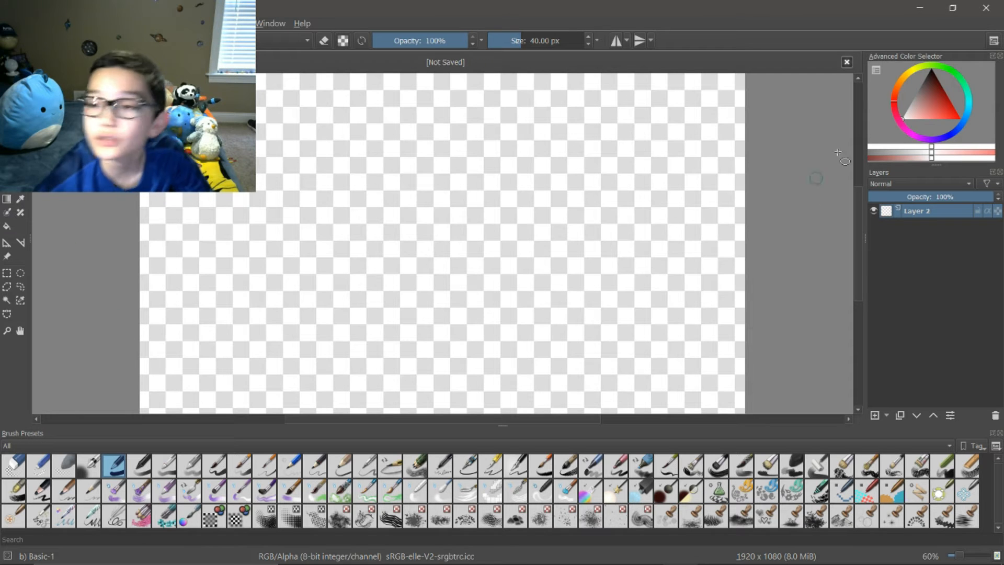
{"action": "left_click", "coordinate": [906, 80]}
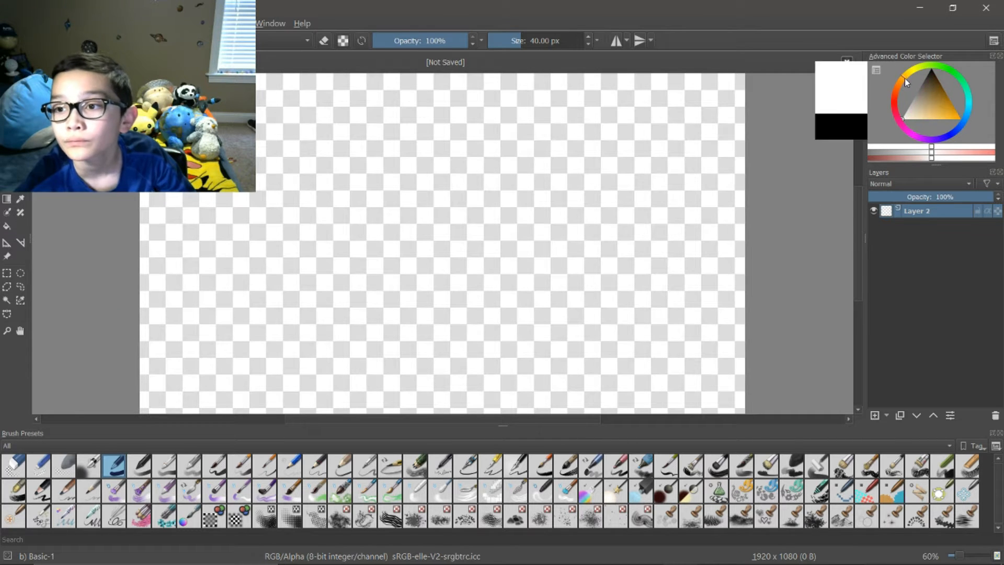
{"action": "left_click_drag", "start_coordinate": [939, 113], "coordinate": [928, 130]}
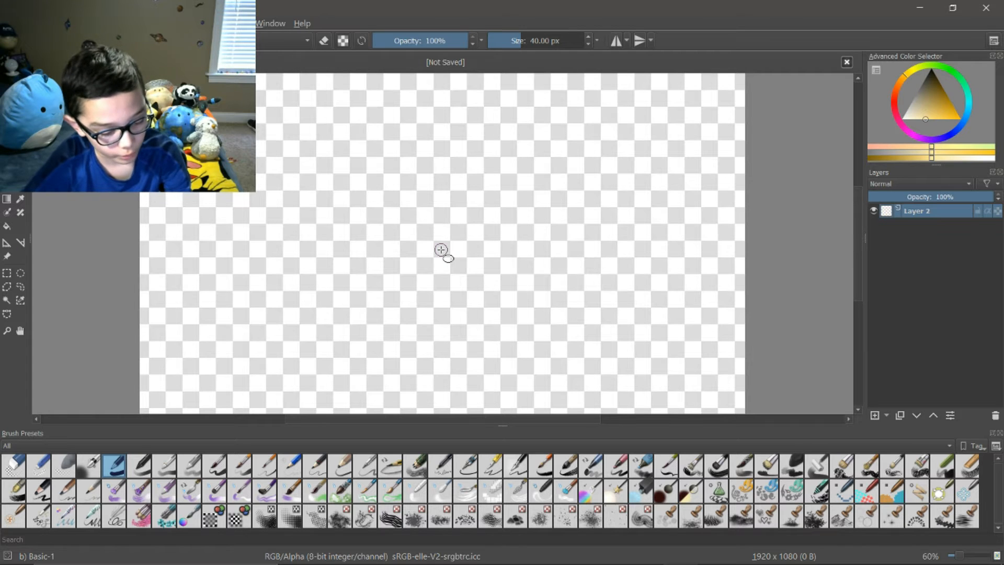
{"action": "mouse_move", "coordinate": [441, 250]}
{"action": "left_mouse_down"}
{"action": "mouse_move", "coordinate": [534, 345]}
{"action": "mouse_move", "coordinate": [574, 406]}
{"action": "left_mouse_up"}
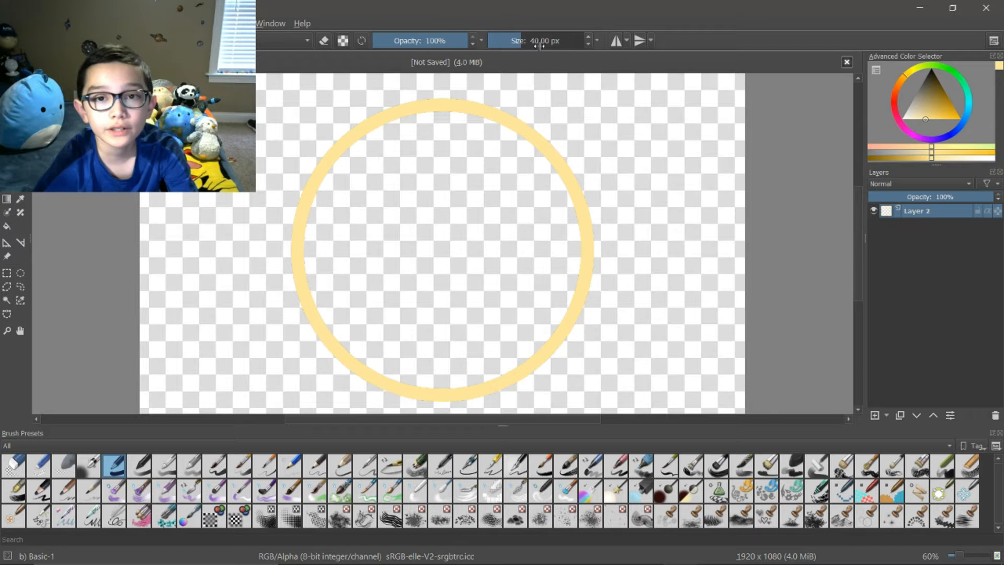
Step: Fill the circle with a single 935.50 px brush dab and select the filled disc by its colour area
{"action": "left_click_drag", "start_coordinate": [540, 46], "coordinate": [583, 42]}
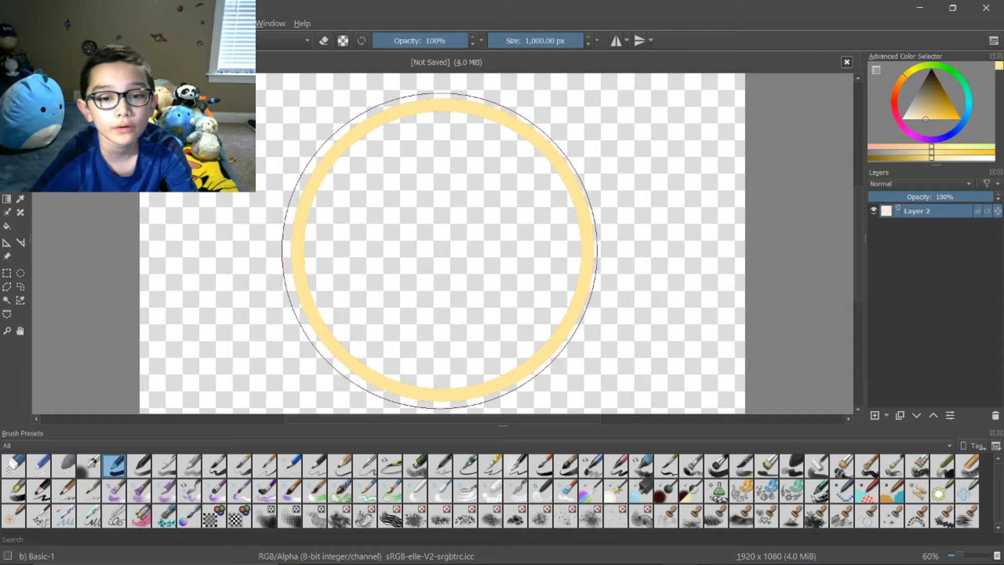
{"action": "left_click_drag", "start_coordinate": [579, 38], "coordinate": [576, 41]}
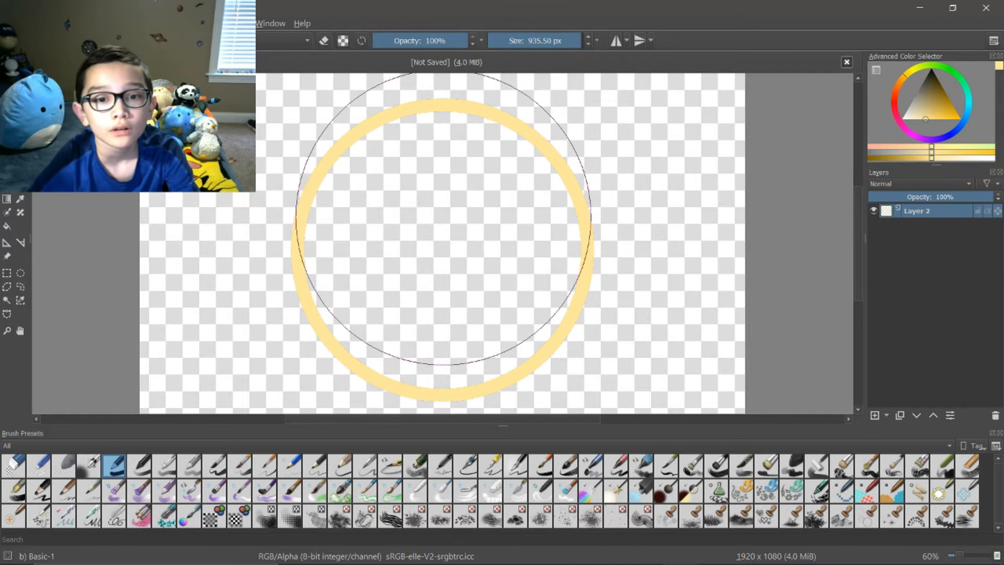
{"action": "left_click", "coordinate": [442, 250]}
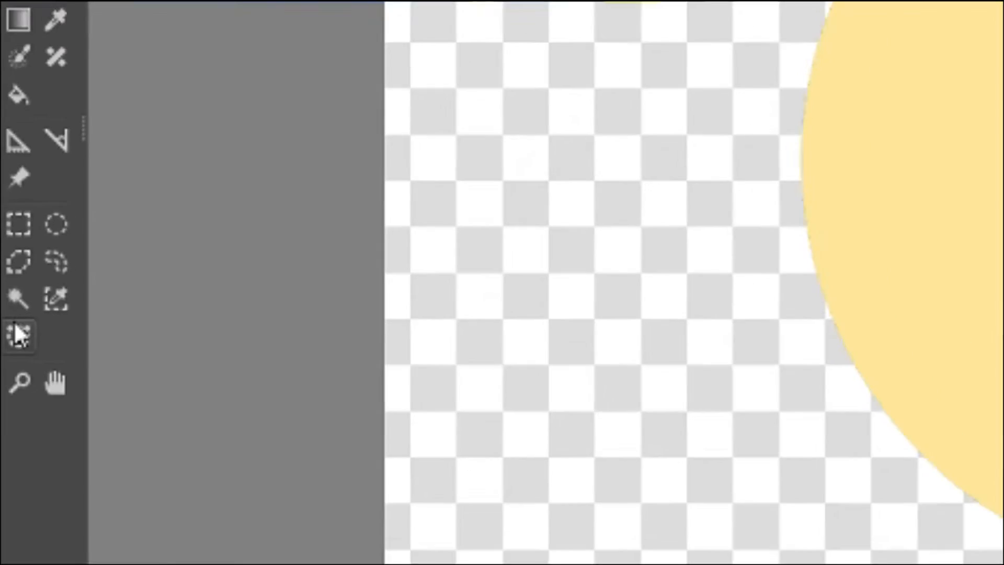
{"action": "left_click", "coordinate": [19, 299]}
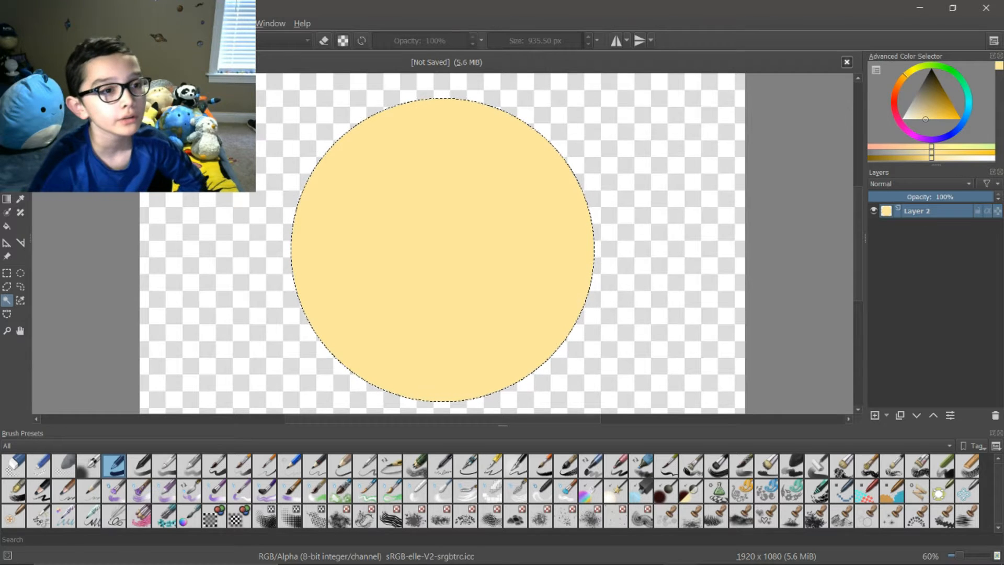
{"action": "key", "text": "b"}
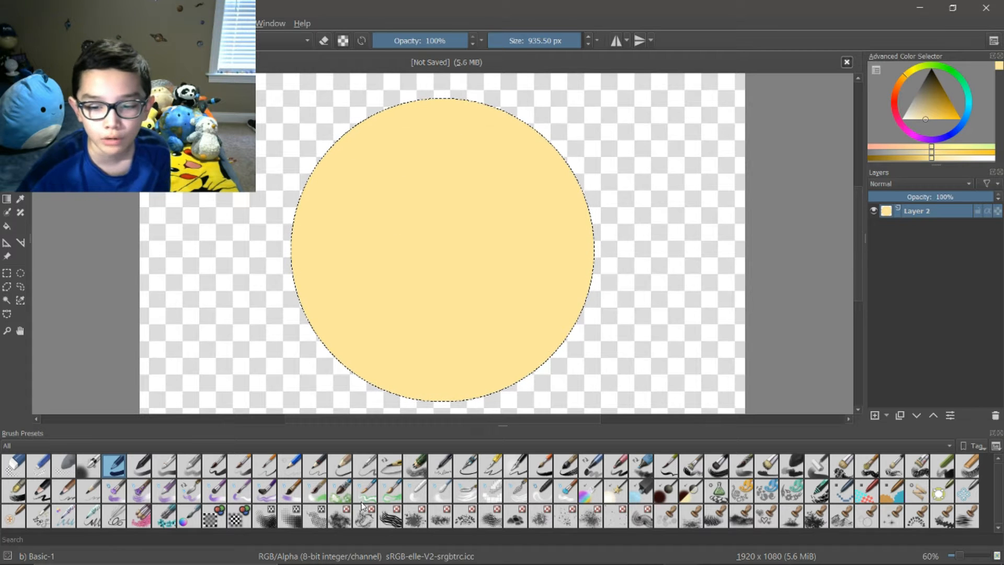
Step: Paint deeper gold bands across the disc with Airbrush Soft at about 348 px, and soften them with pale yellow
{"action": "left_click", "coordinate": [90, 465]}
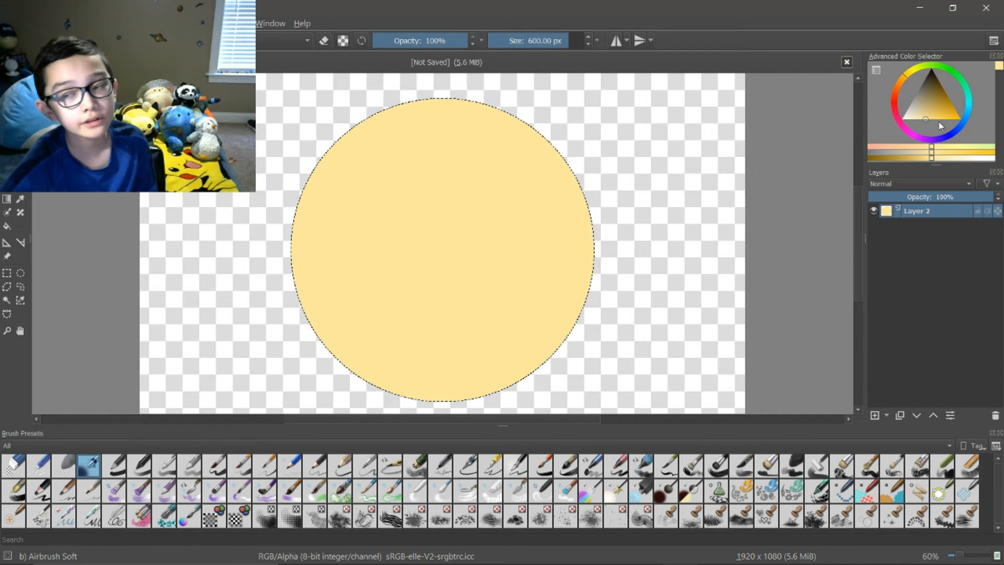
{"action": "mouse_move", "coordinate": [948, 108]}
{"action": "left_mouse_down"}
{"action": "mouse_move", "coordinate": [959, 111]}
{"action": "mouse_move", "coordinate": [949, 118]}
{"action": "left_mouse_up"}
{"action": "left_click", "coordinate": [554, 40]}
{"action": "mouse_move", "coordinate": [594, 145]}
{"action": "left_mouse_down"}
{"action": "mouse_move", "coordinate": [274, 224]}
{"action": "mouse_move", "coordinate": [493, 175]}
{"action": "mouse_move", "coordinate": [566, 178]}
{"action": "mouse_move", "coordinate": [242, 243]}
{"action": "mouse_move", "coordinate": [596, 139]}
{"action": "mouse_move", "coordinate": [441, 231]}
{"action": "mouse_move", "coordinate": [376, 178]}
{"action": "mouse_move", "coordinate": [614, 130]}
{"action": "mouse_move", "coordinate": [319, 265]}
{"action": "mouse_move", "coordinate": [605, 179]}
{"action": "mouse_move", "coordinate": [261, 276]}
{"action": "mouse_move", "coordinate": [609, 174]}
{"action": "left_mouse_up"}
{"action": "mouse_move", "coordinate": [619, 319]}
{"action": "left_mouse_down"}
{"action": "mouse_move", "coordinate": [383, 405]}
{"action": "mouse_move", "coordinate": [431, 370]}
{"action": "mouse_move", "coordinate": [662, 269]}
{"action": "left_mouse_up"}
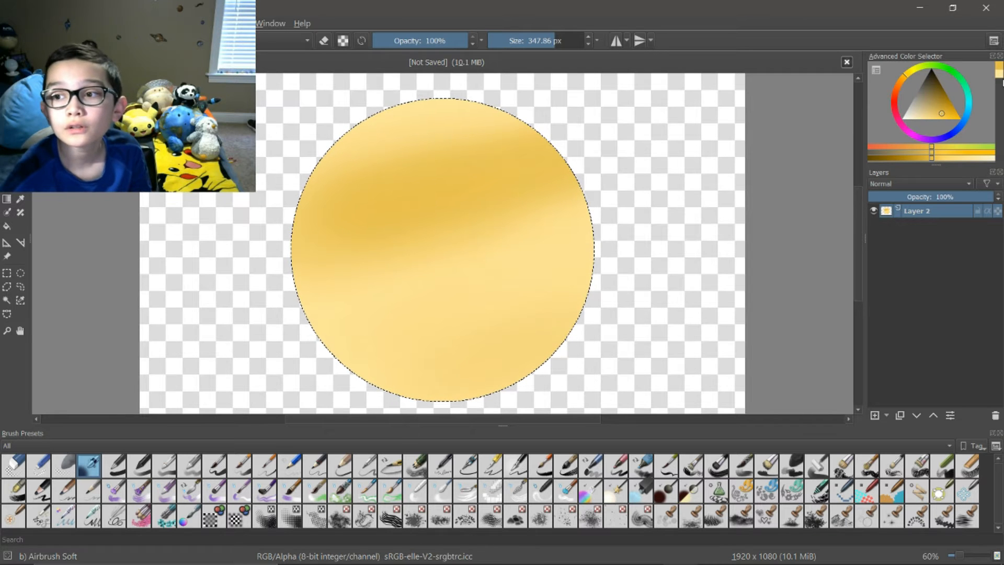
{"action": "left_click", "coordinate": [992, 77]}
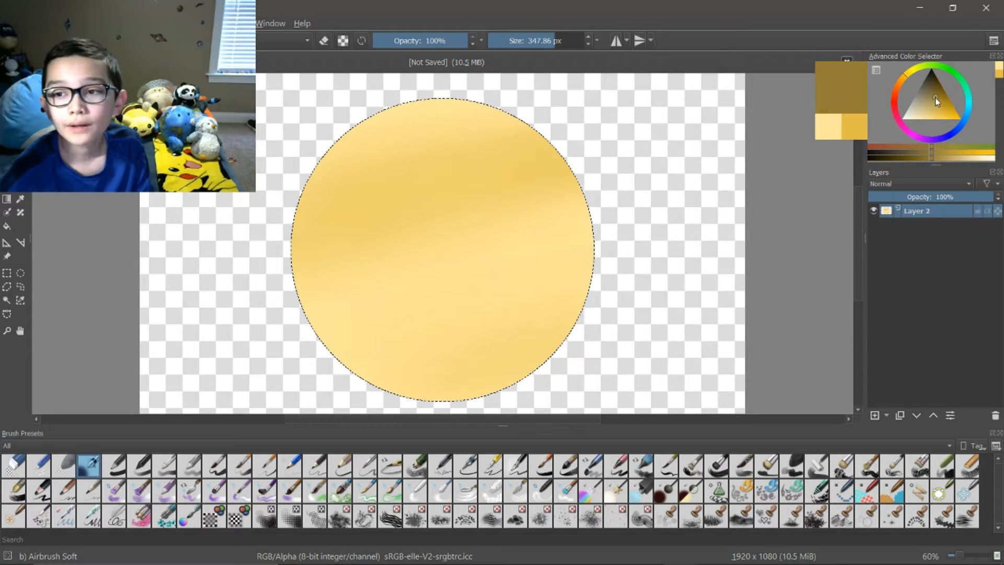
Step: Paint thin dark golden-brown streaks across the upper and lower disc with Airbrush Soft at about 109 px
{"action": "left_click", "coordinate": [937, 97]}
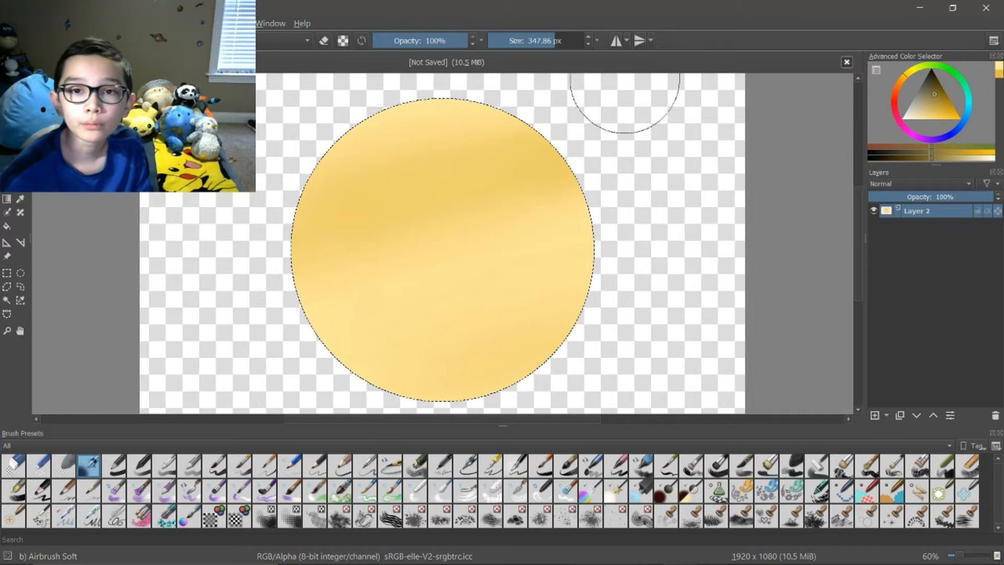
{"action": "left_click", "coordinate": [533, 45]}
{"action": "mouse_move", "coordinate": [534, 45]}
{"action": "left_mouse_down"}
{"action": "mouse_move", "coordinate": [565, 43]}
{"action": "mouse_move", "coordinate": [510, 43]}
{"action": "mouse_move", "coordinate": [573, 45]}
{"action": "mouse_move", "coordinate": [520, 62]}
{"action": "mouse_move", "coordinate": [579, 65]}
{"action": "left_mouse_up"}
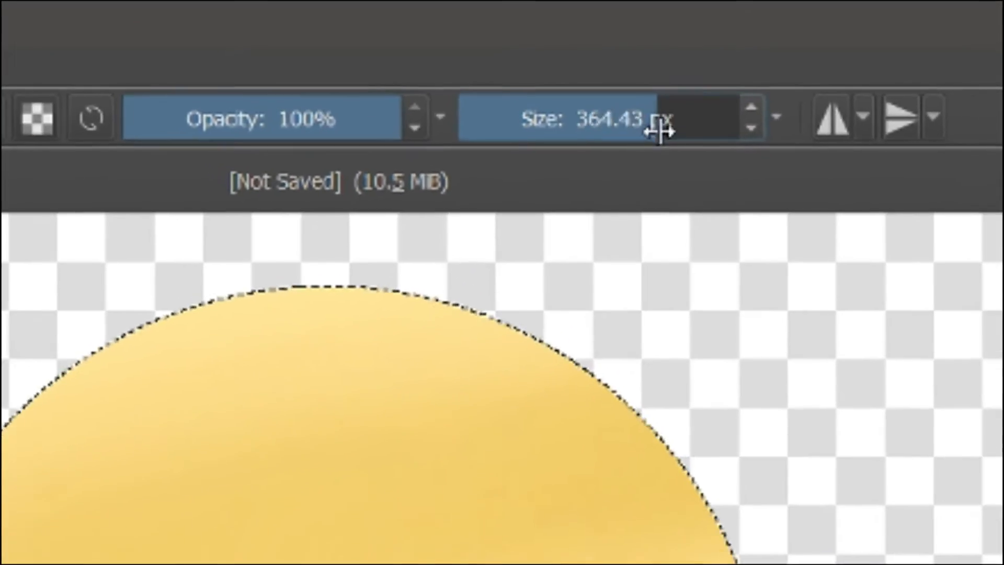
{"action": "left_click_drag", "start_coordinate": [660, 131], "coordinate": [706, 128]}
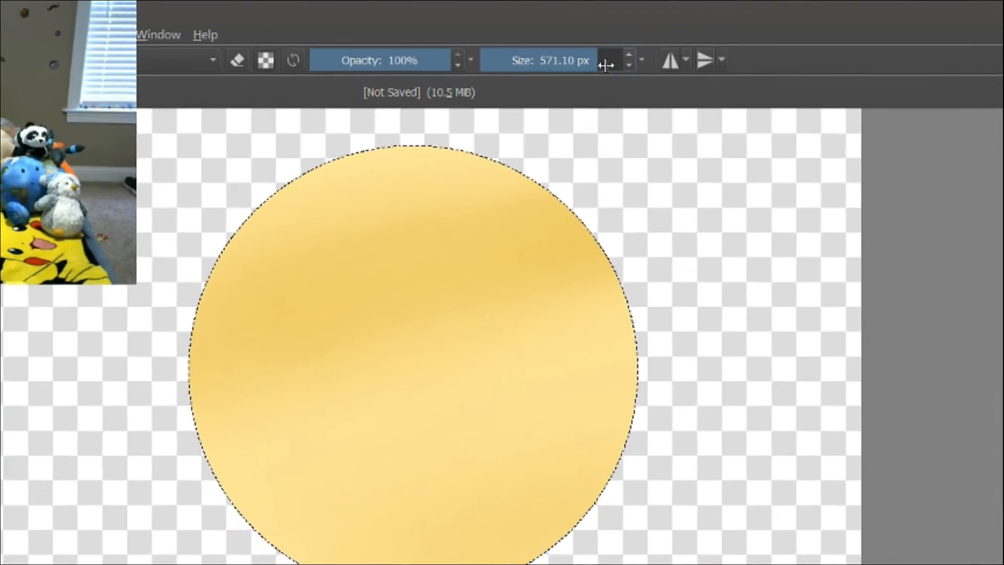
{"action": "mouse_move", "coordinate": [605, 65]}
{"action": "left_mouse_down"}
{"action": "mouse_move", "coordinate": [544, 69]}
{"action": "mouse_move", "coordinate": [515, 45]}
{"action": "mouse_move", "coordinate": [570, 44]}
{"action": "mouse_move", "coordinate": [534, 47]}
{"action": "left_mouse_up"}
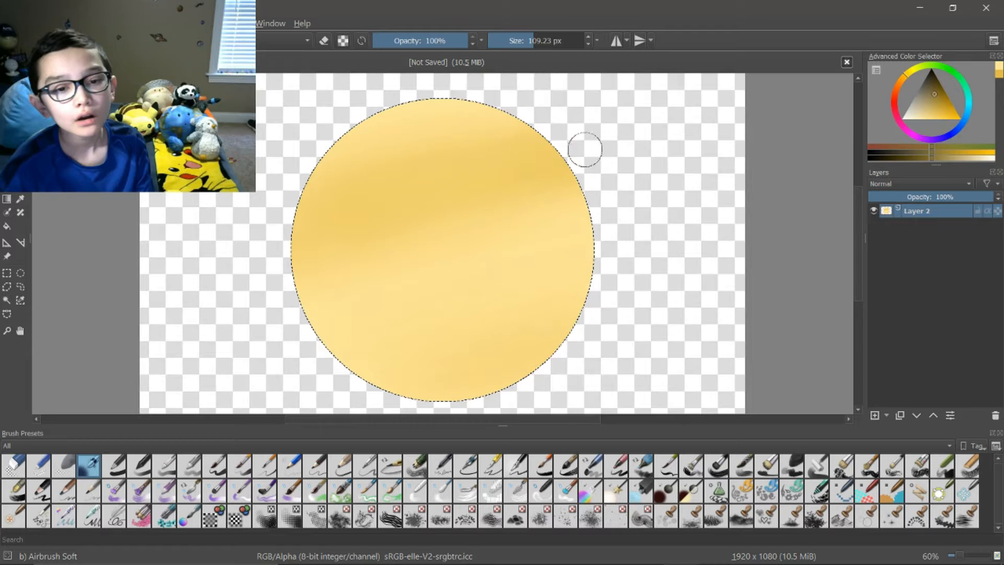
{"action": "mouse_move", "coordinate": [585, 148]}
{"action": "left_mouse_down"}
{"action": "mouse_move", "coordinate": [293, 259]}
{"action": "mouse_move", "coordinate": [596, 143]}
{"action": "left_mouse_up"}
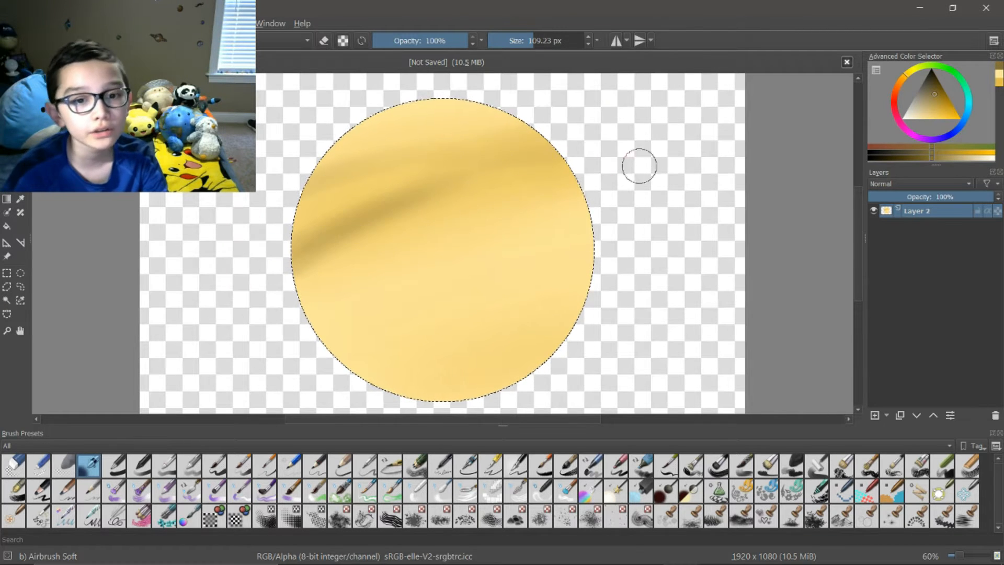
{"action": "left_click_drag", "start_coordinate": [322, 249], "coordinate": [624, 277]}
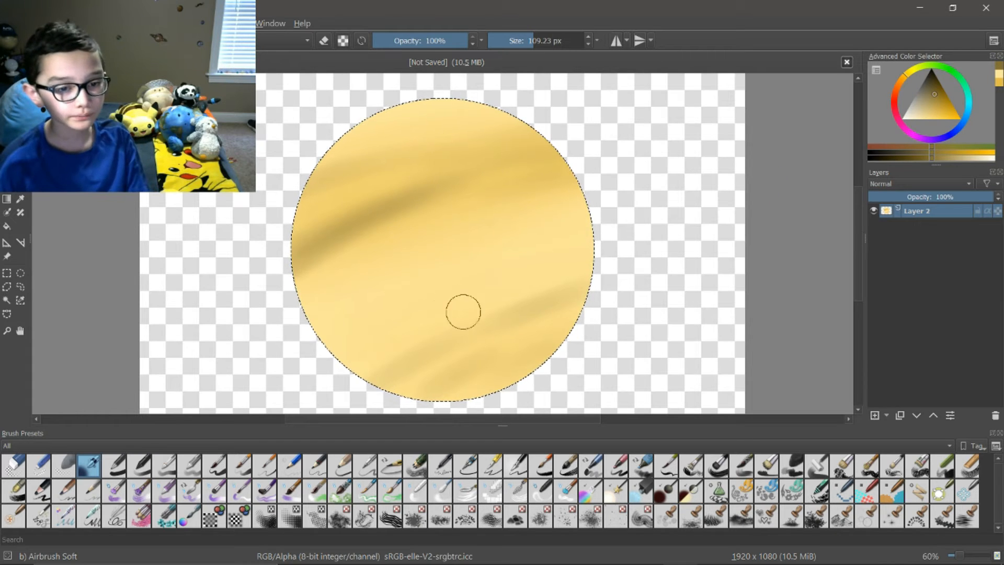
Step: Shade the planet's right and lower-right edge in very dark brown with Airbrush Soft at about 538 px
{"action": "left_click_drag", "start_coordinate": [940, 90], "coordinate": [936, 83]}
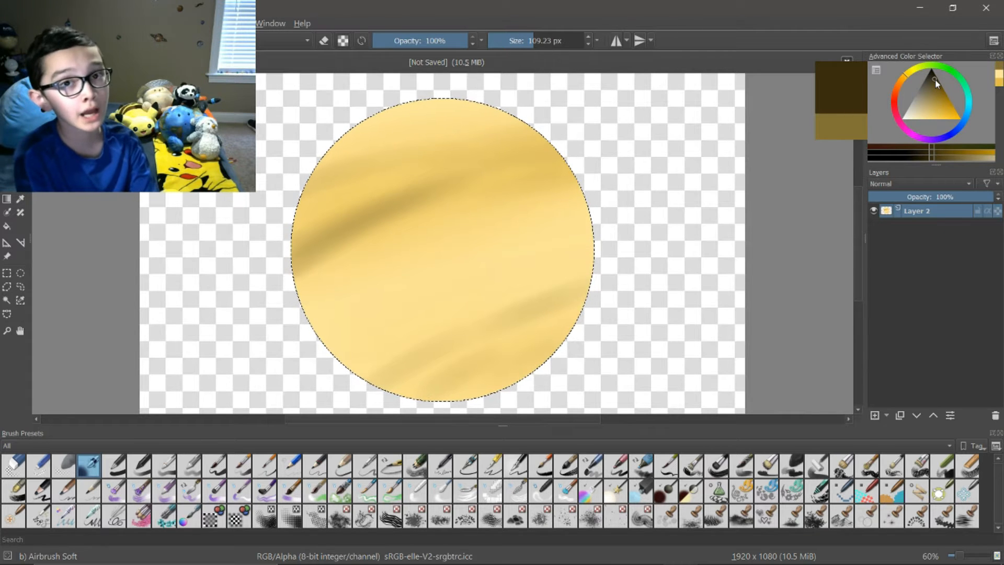
{"action": "left_click_drag", "start_coordinate": [936, 80], "coordinate": [934, 79]}
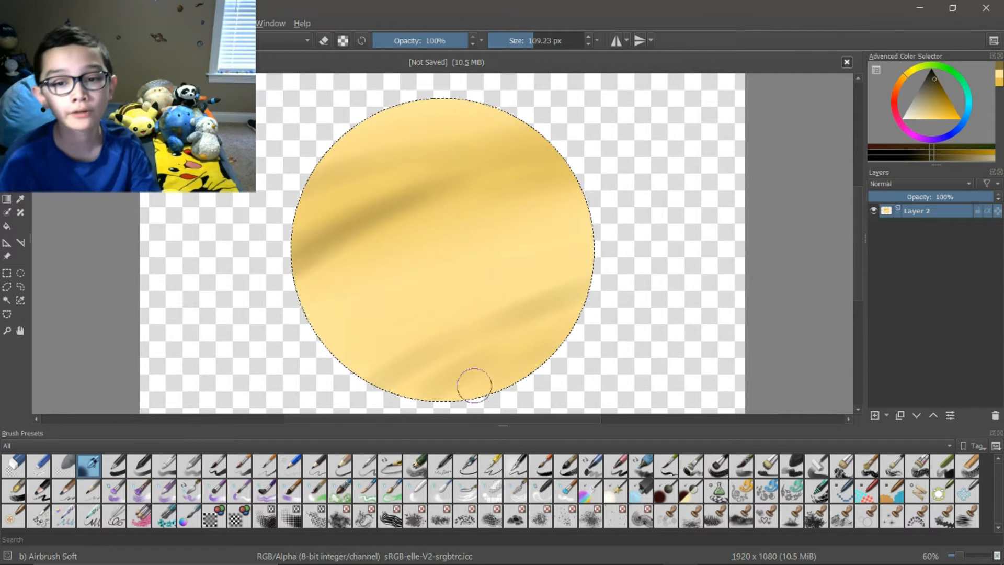
{"action": "left_click", "coordinate": [556, 41]}
{"action": "left_click_drag", "start_coordinate": [549, 42], "coordinate": [573, 41]}
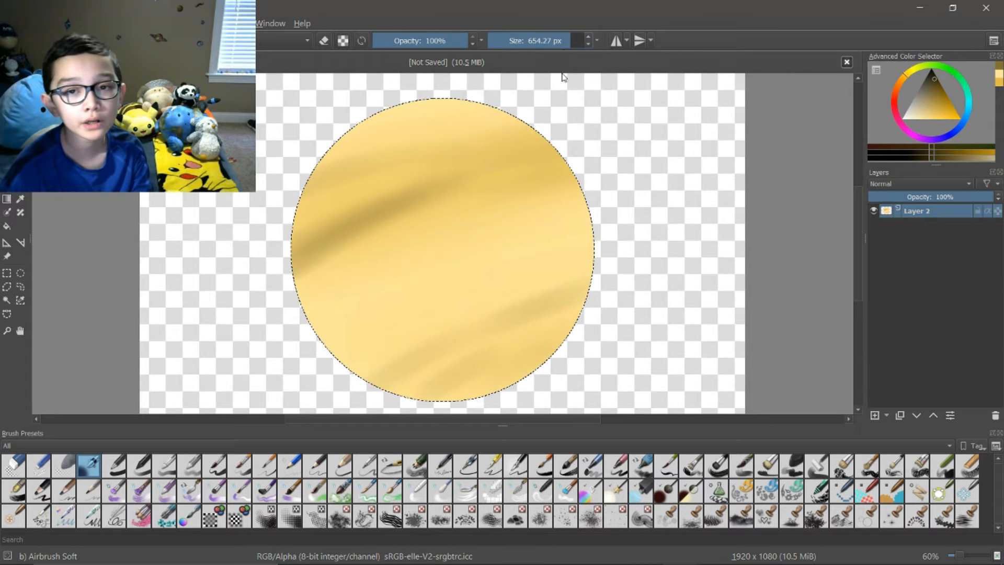
{"action": "left_click", "coordinate": [566, 41]}
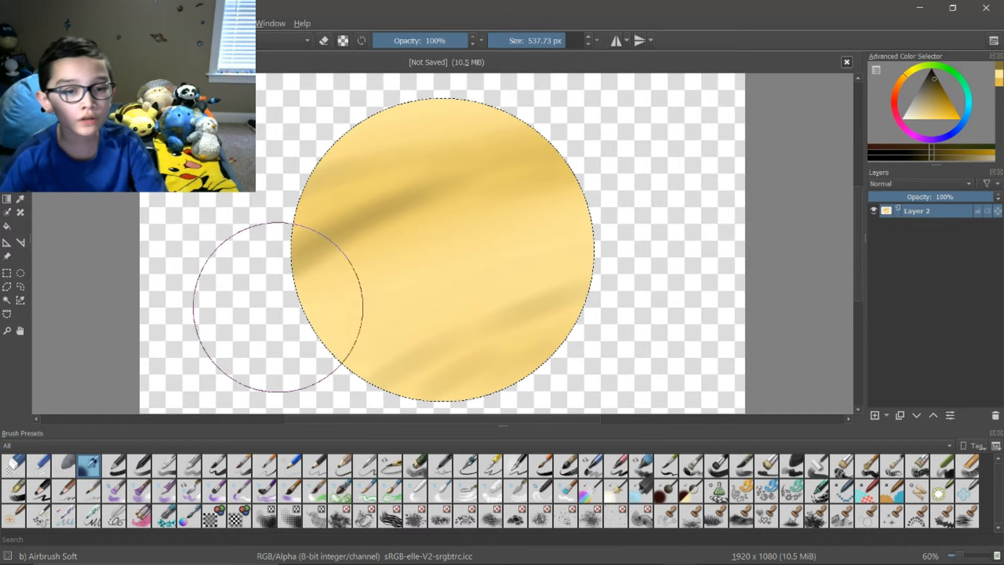
{"action": "mouse_move", "coordinate": [578, 350]}
{"action": "left_mouse_down"}
{"action": "mouse_move", "coordinate": [571, 135]}
{"action": "mouse_move", "coordinate": [597, 214]}
{"action": "mouse_move", "coordinate": [525, 385]}
{"action": "mouse_move", "coordinate": [578, 307]}
{"action": "mouse_move", "coordinate": [527, 112]}
{"action": "mouse_move", "coordinate": [556, 218]}
{"action": "mouse_move", "coordinate": [495, 386]}
{"action": "left_mouse_up"}
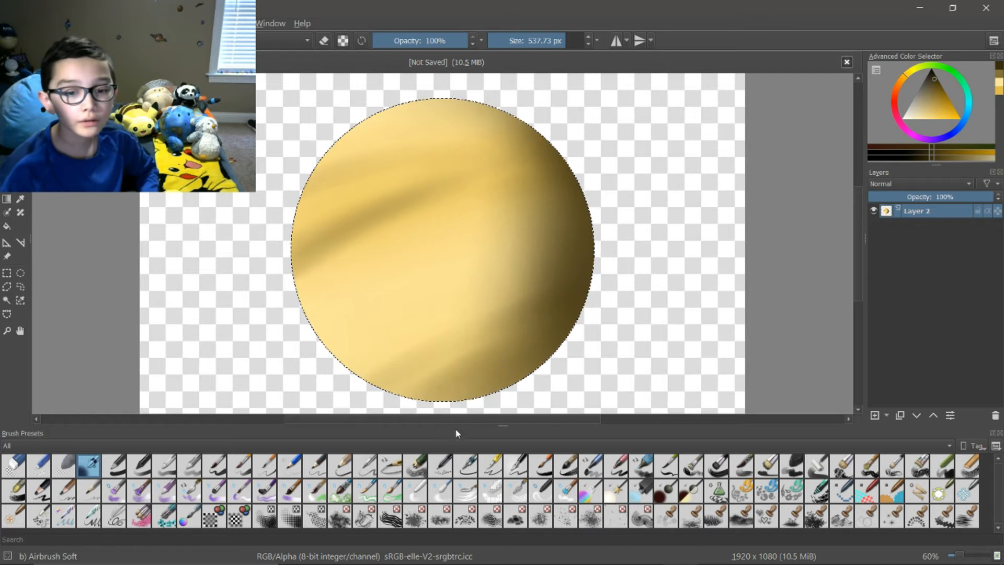
{"action": "left_click_drag", "start_coordinate": [456, 426], "coordinate": [418, 342]}
{"action": "left_click_drag", "start_coordinate": [503, 342], "coordinate": [486, 404]}
{"action": "left_click_drag", "start_coordinate": [484, 414], "coordinate": [482, 426]}
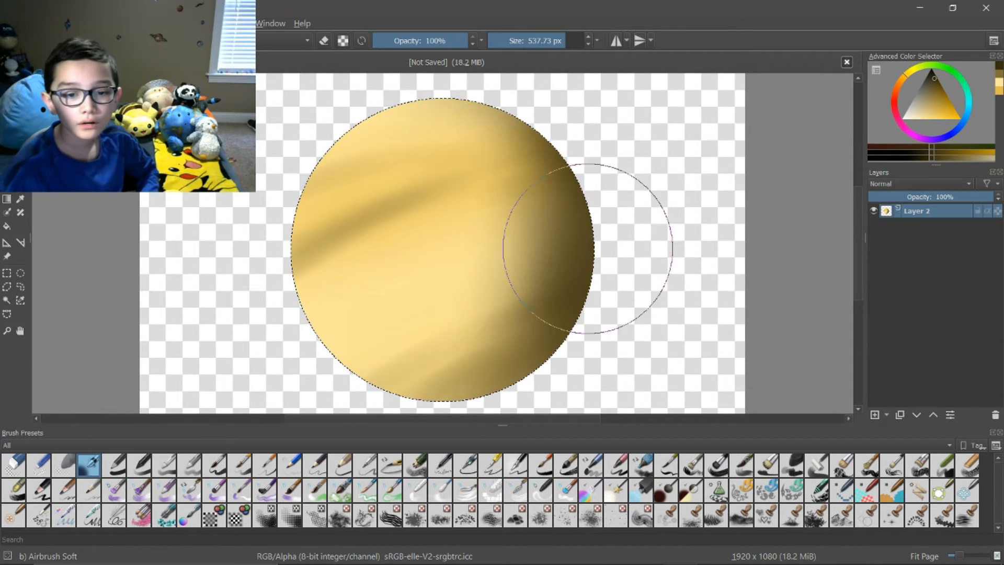
Step: Airbrush a soft white highlight onto the planet's lit side
{"action": "mouse_move", "coordinate": [858, 236]}
{"action": "left_mouse_down"}
{"action": "mouse_move", "coordinate": [858, 217]}
{"action": "mouse_move", "coordinate": [853, 283]}
{"action": "mouse_move", "coordinate": [843, 190]}
{"action": "mouse_move", "coordinate": [858, 231]}
{"action": "left_mouse_up"}
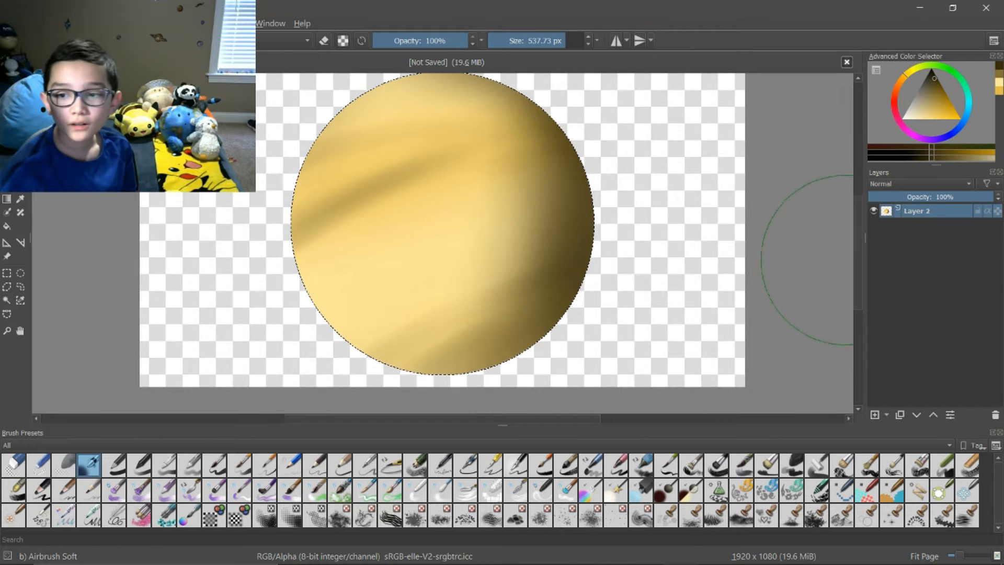
{"action": "left_click_drag", "start_coordinate": [859, 258], "coordinate": [858, 275]}
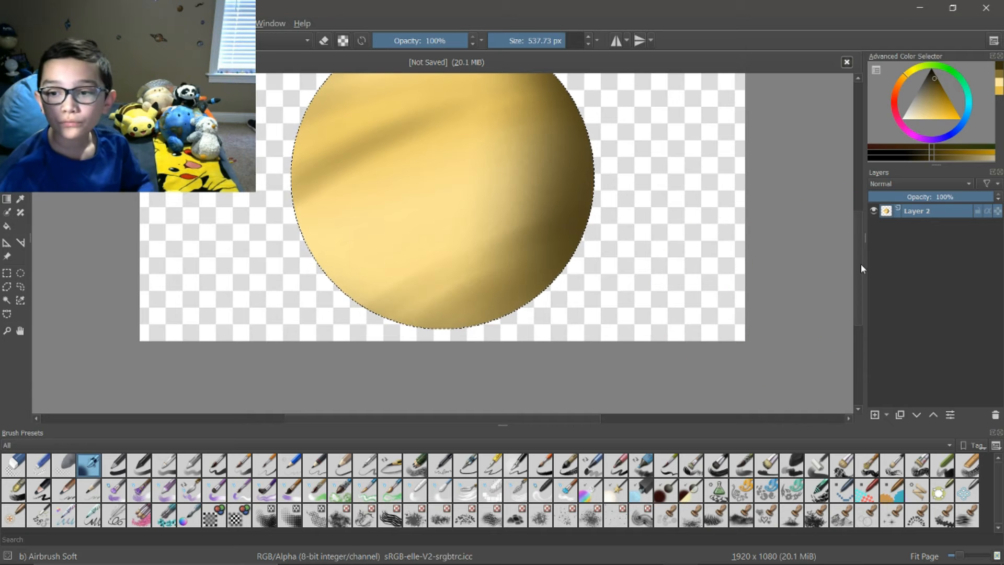
{"action": "left_click_drag", "start_coordinate": [861, 264], "coordinate": [862, 249]}
{"action": "left_click_drag", "start_coordinate": [925, 112], "coordinate": [900, 127]}
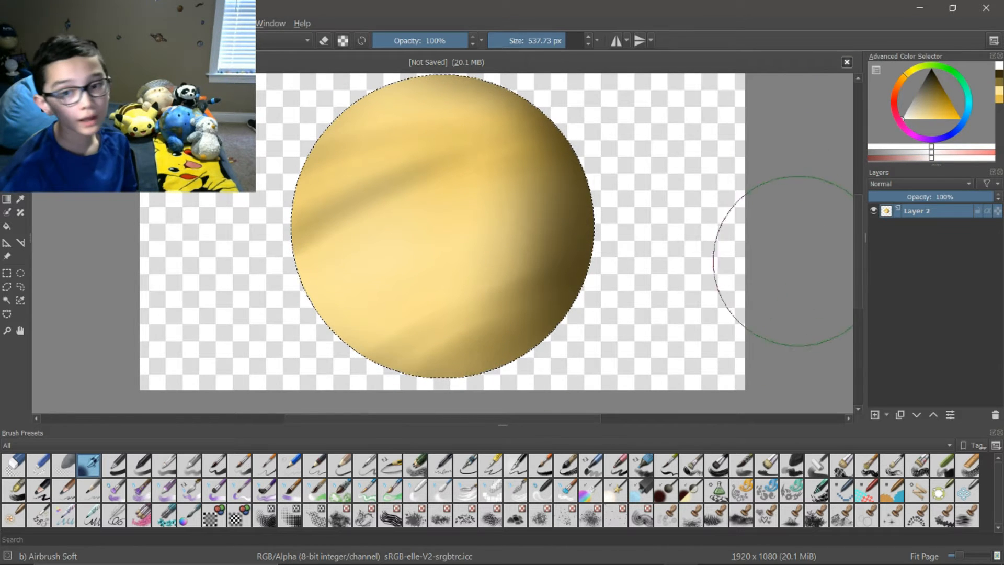
{"action": "left_click_drag", "start_coordinate": [862, 256], "coordinate": [858, 250]}
Step: Airbrush black along the planet's shadowed edge to deepen the shading
{"action": "left_click_drag", "start_coordinate": [932, 88], "coordinate": [935, 65]}
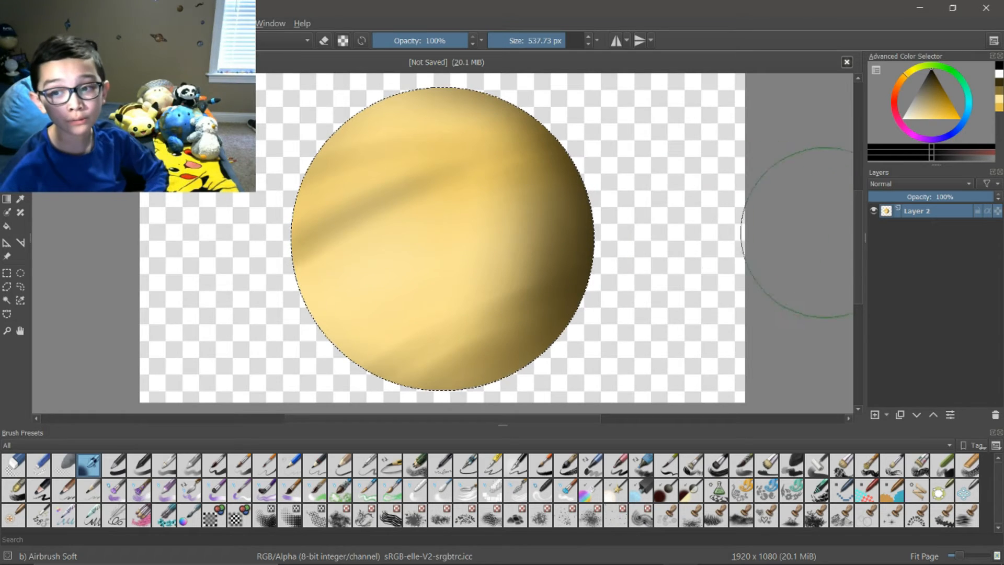
{"action": "left_click_drag", "start_coordinate": [858, 217], "coordinate": [860, 234]}
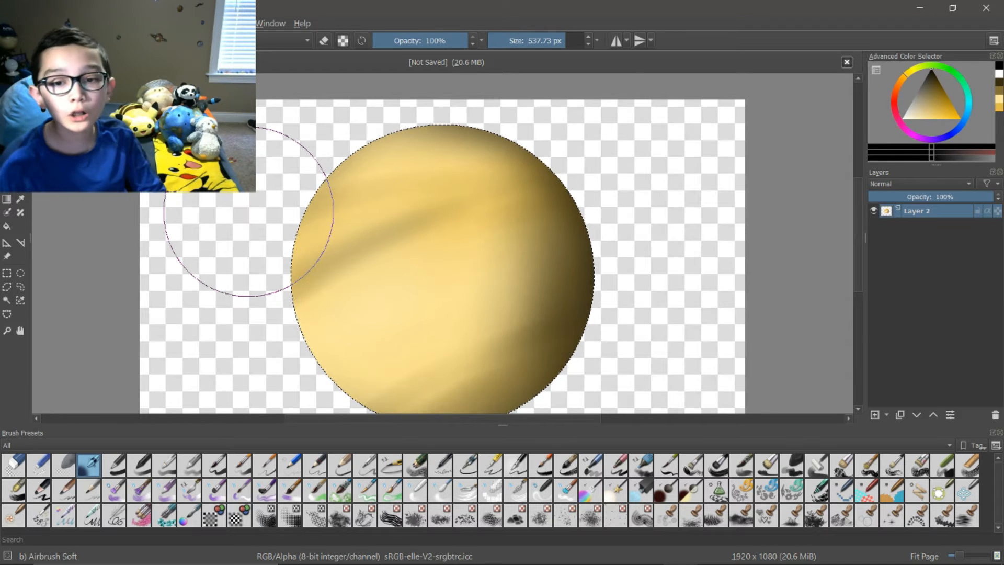
{"action": "left_click_drag", "start_coordinate": [854, 275], "coordinate": [859, 292]}
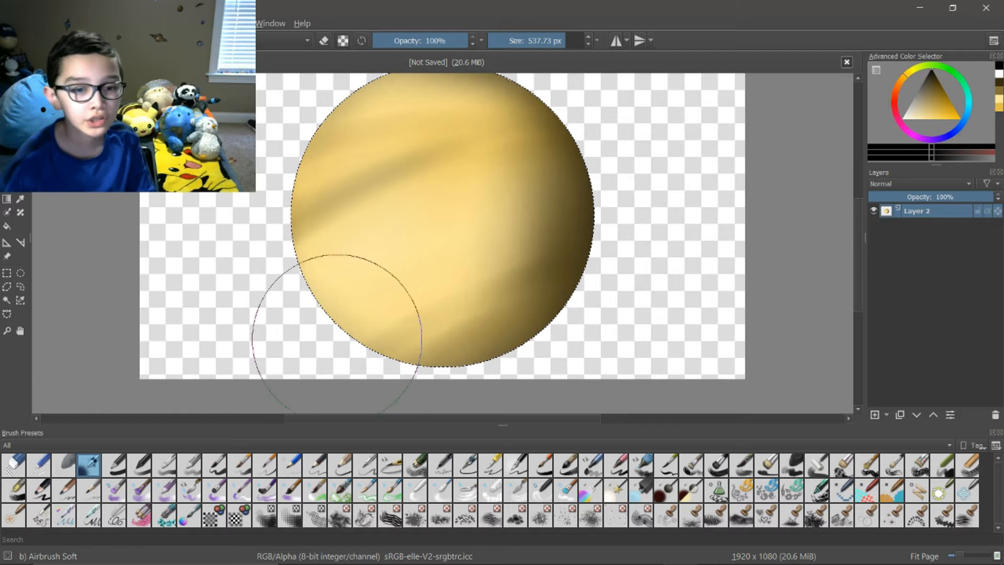
Step: Clear the selection around the planet using the rectangular selection tool
{"action": "mouse_move", "coordinate": [856, 272]}
{"action": "left_mouse_down"}
{"action": "mouse_move", "coordinate": [858, 302]}
{"action": "mouse_move", "coordinate": [856, 287]}
{"action": "left_mouse_up"}
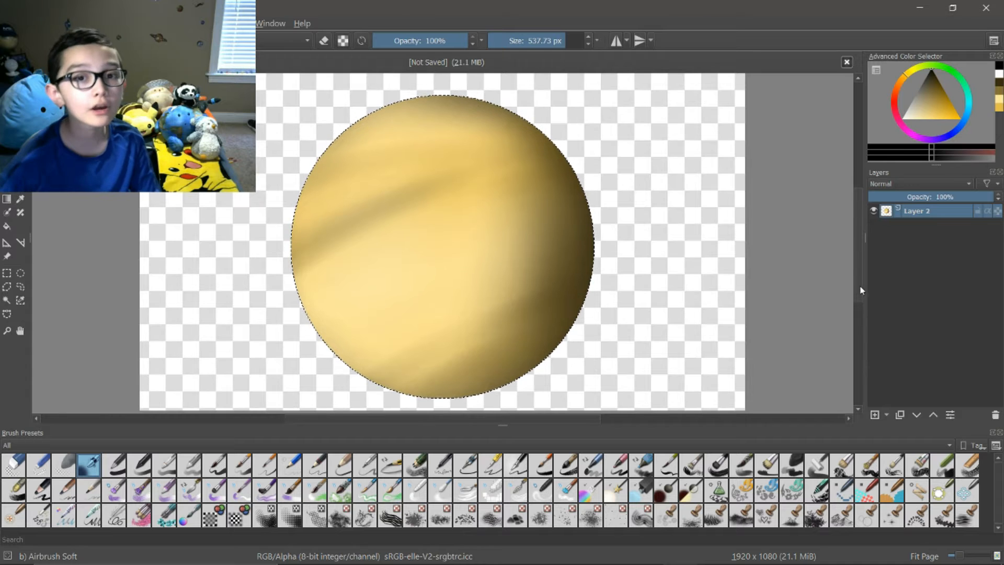
{"action": "left_click", "coordinate": [7, 272]}
{"action": "left_click", "coordinate": [182, 272]}
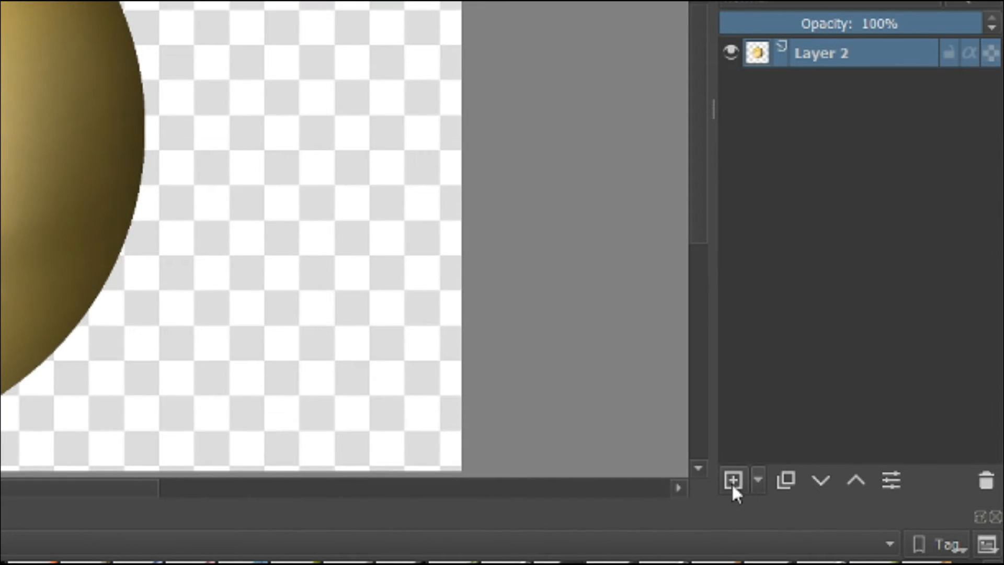
Step: Add a new paint layer above the planet layer, hide Layer 2 and make the new Layer 3 active
{"action": "left_click", "coordinate": [733, 481]}
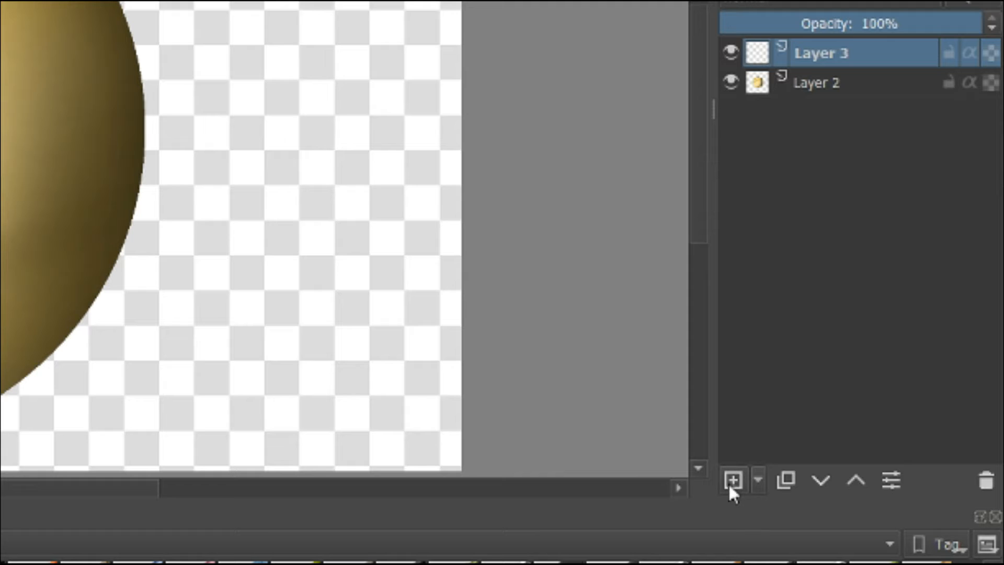
{"action": "left_click", "coordinate": [755, 90]}
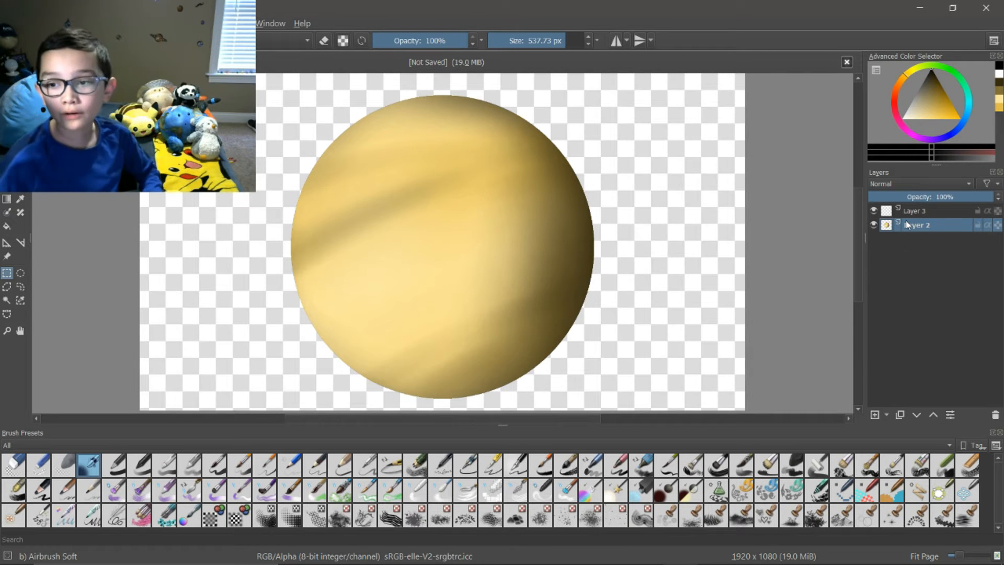
{"action": "left_click", "coordinate": [872, 225]}
{"action": "left_click", "coordinate": [872, 225]}
{"action": "left_click", "coordinate": [873, 226]}
{"action": "left_click", "coordinate": [873, 226]}
{"action": "left_click", "coordinate": [873, 226]}
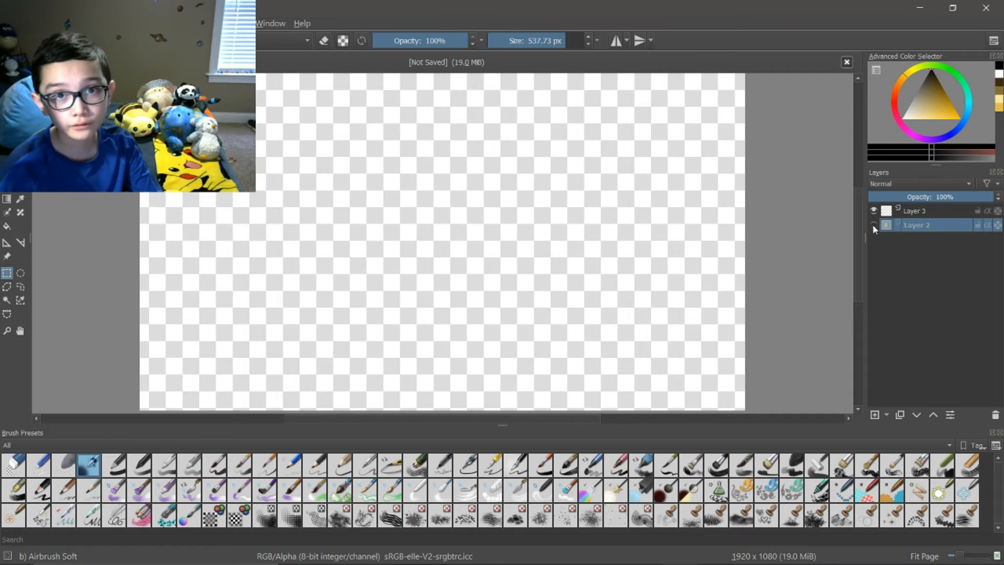
{"action": "left_click", "coordinate": [920, 215]}
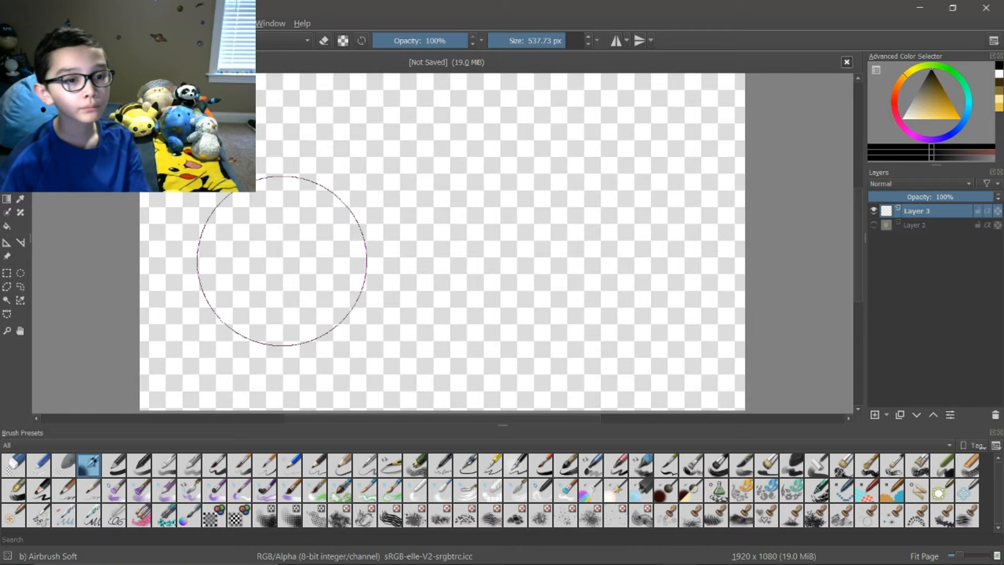
Step: Stamp a mid-grey disc at the canvas centre with the Basic-1 brush at 1,000 px
{"action": "left_click_drag", "start_coordinate": [567, 40], "coordinate": [584, 41]}
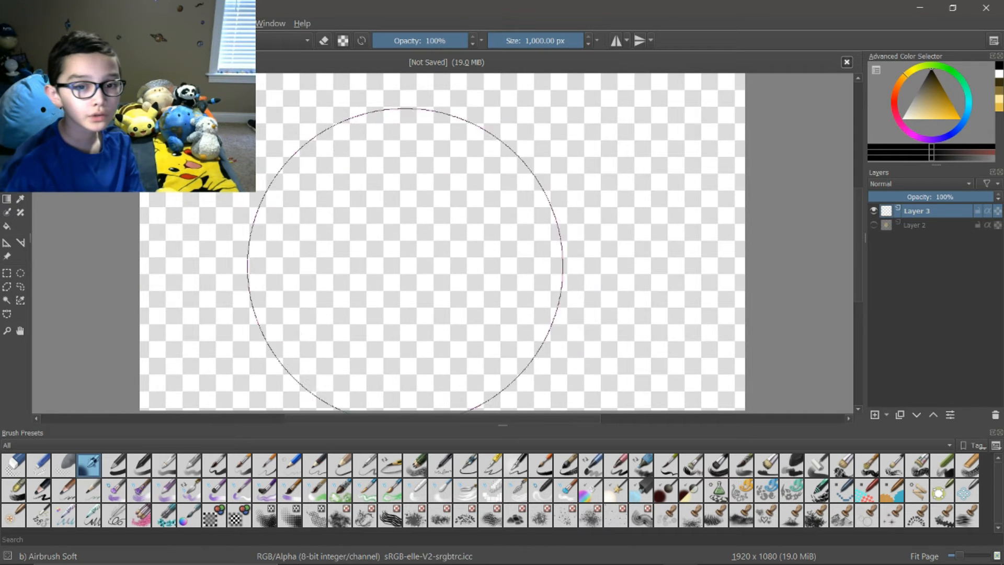
{"action": "left_click", "coordinate": [114, 465]}
{"action": "left_click", "coordinate": [905, 94]}
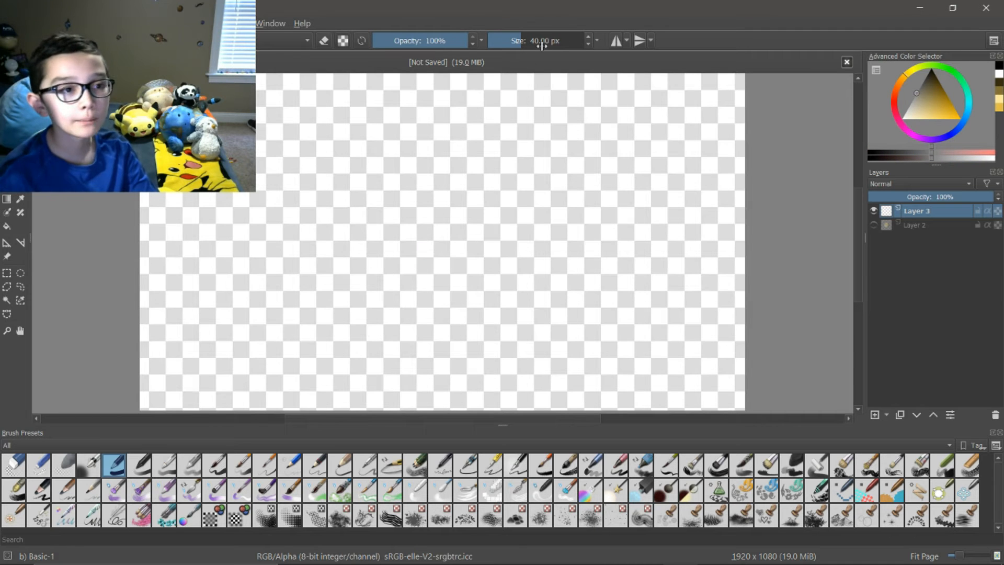
{"action": "left_click_drag", "start_coordinate": [542, 46], "coordinate": [584, 41]}
{"action": "left_click", "coordinate": [439, 242]}
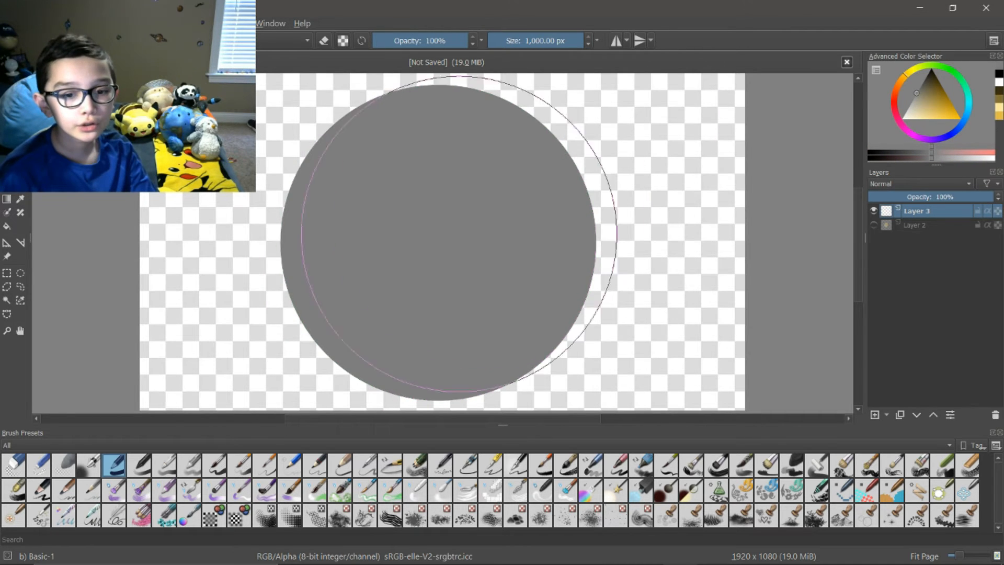
Step: Stamp two progressively lighter grey discs, about 951 px and 920 px, concentrically on the grey disc
{"action": "left_click", "coordinate": [579, 41]}
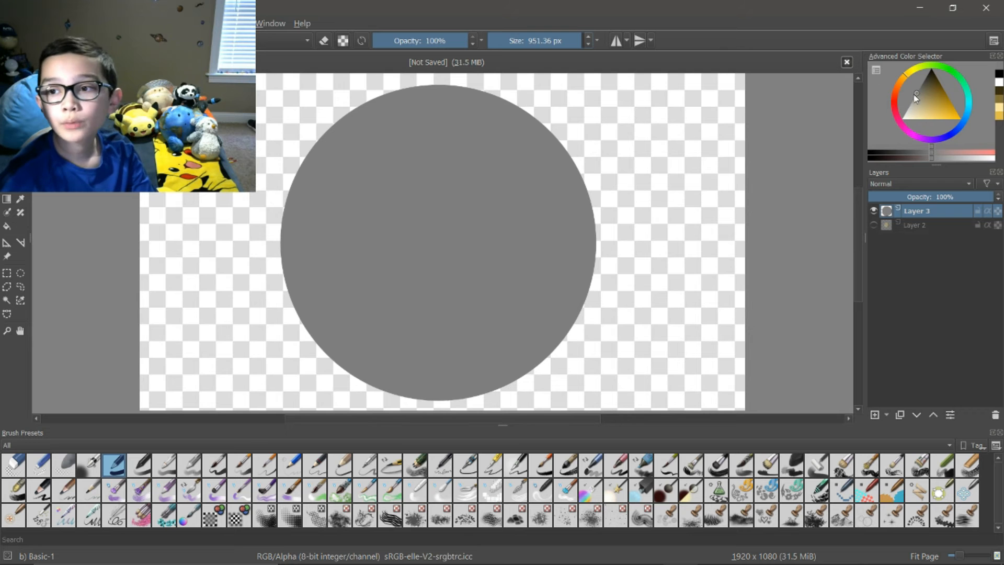
{"action": "left_click_drag", "start_coordinate": [920, 100], "coordinate": [896, 98]}
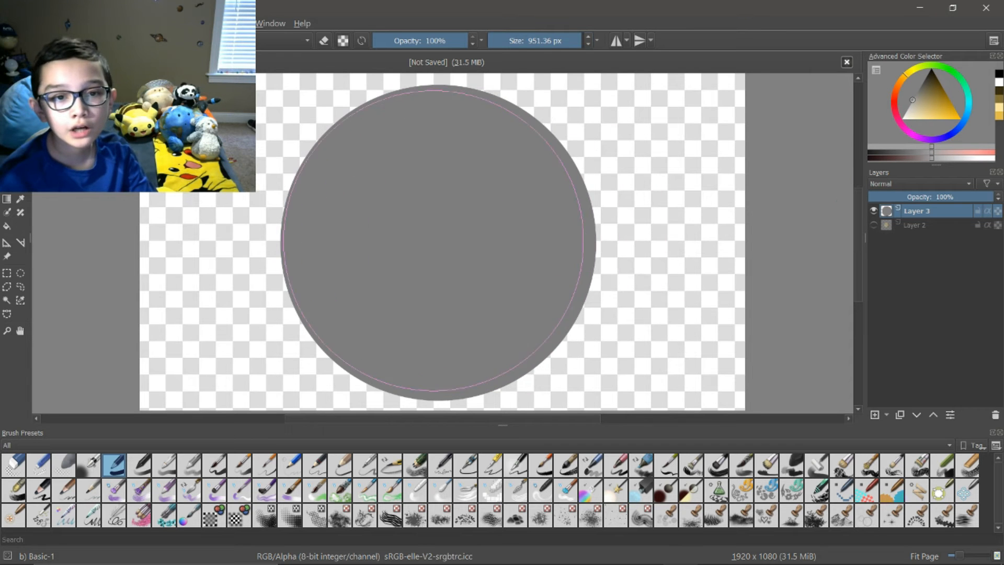
{"action": "left_click", "coordinate": [437, 244]}
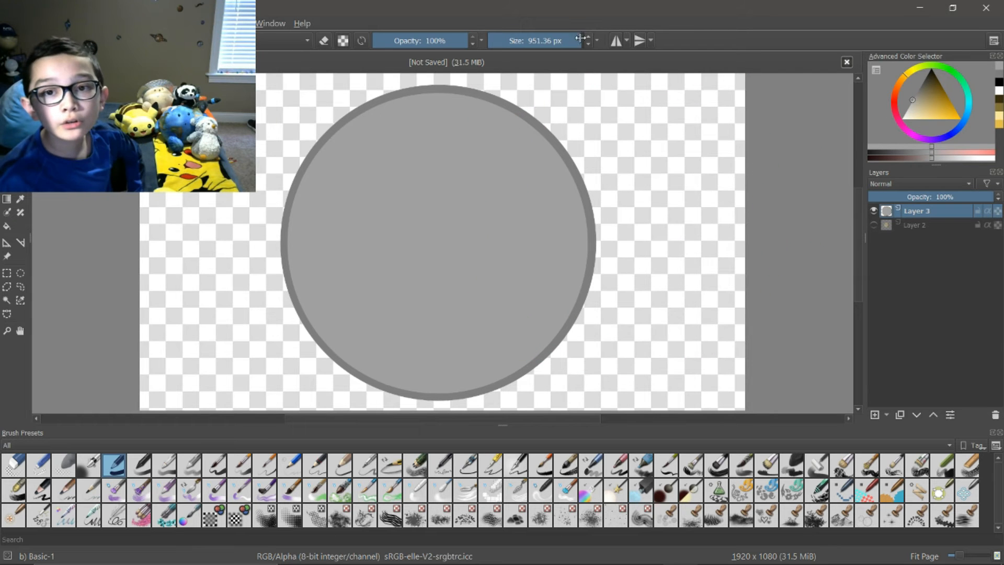
{"action": "left_click", "coordinate": [911, 104]}
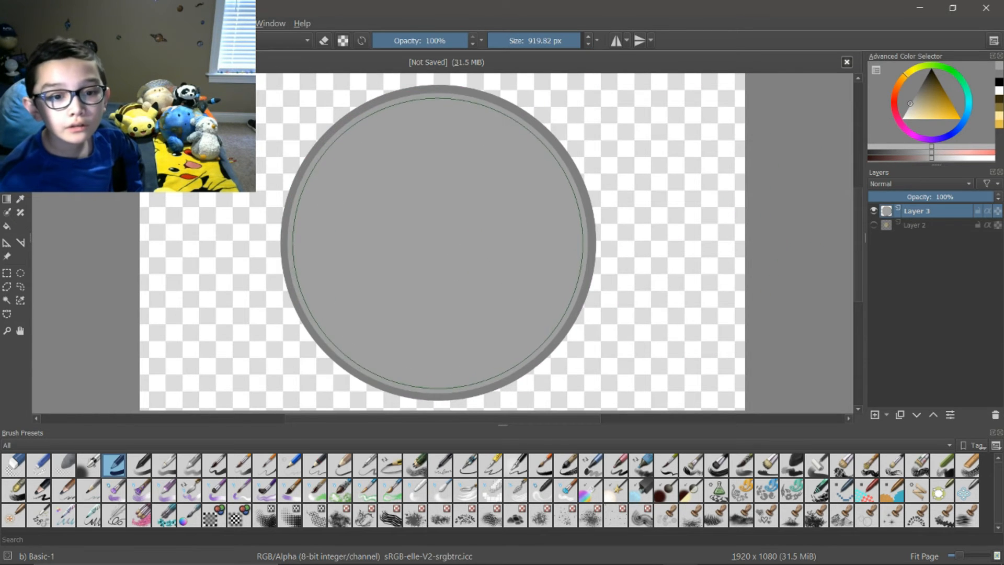
{"action": "left_click", "coordinate": [437, 244]}
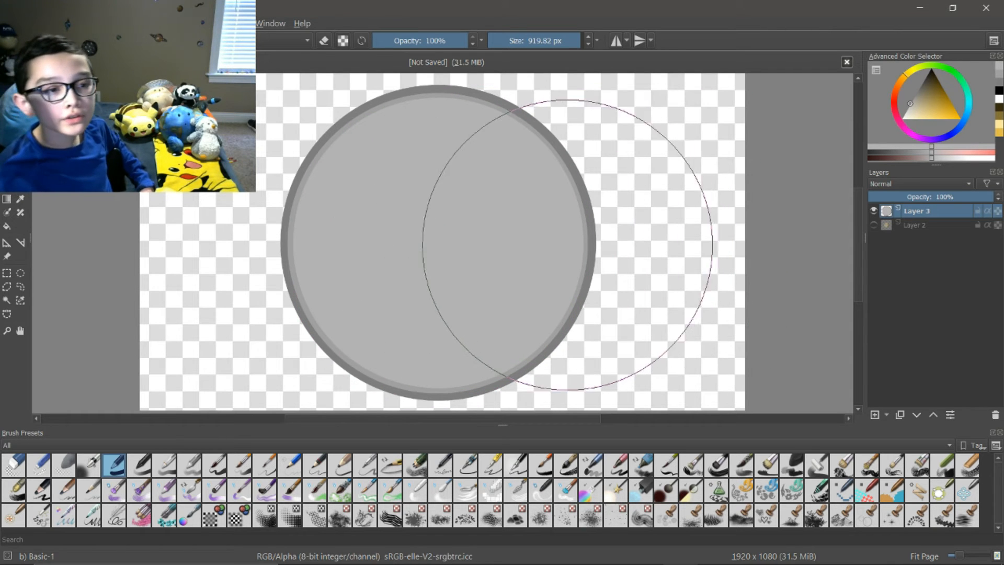
Step: Examine the edges of the concentric grey bands up close
{"action": "scroll", "coordinate": [461, 304], "scroll_direction": "up", "scroll_amount": 3}
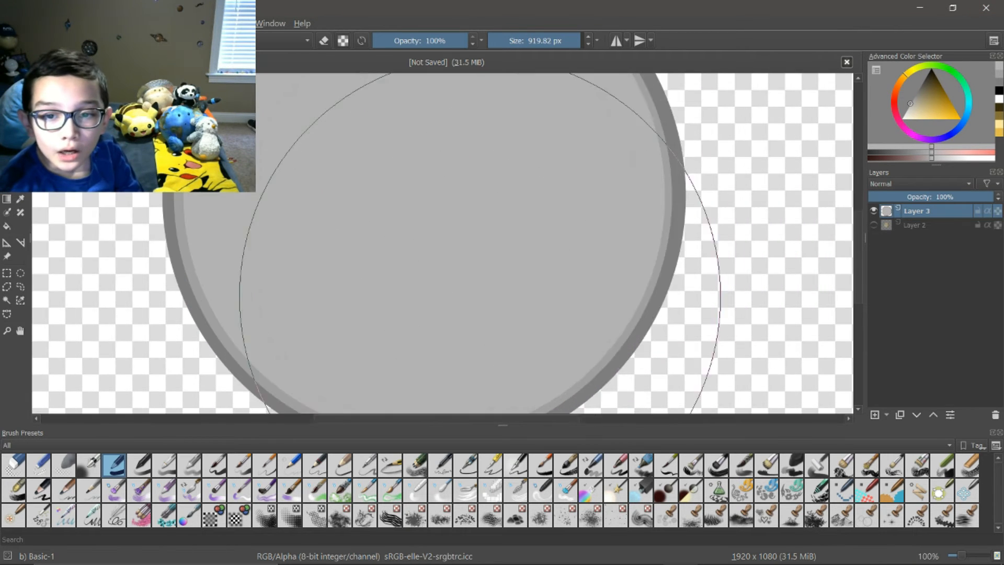
{"action": "scroll", "coordinate": [419, 253], "scroll_direction": "down", "scroll_amount": 2}
{"action": "scroll", "coordinate": [555, 192], "scroll_direction": "up", "scroll_amount": 2}
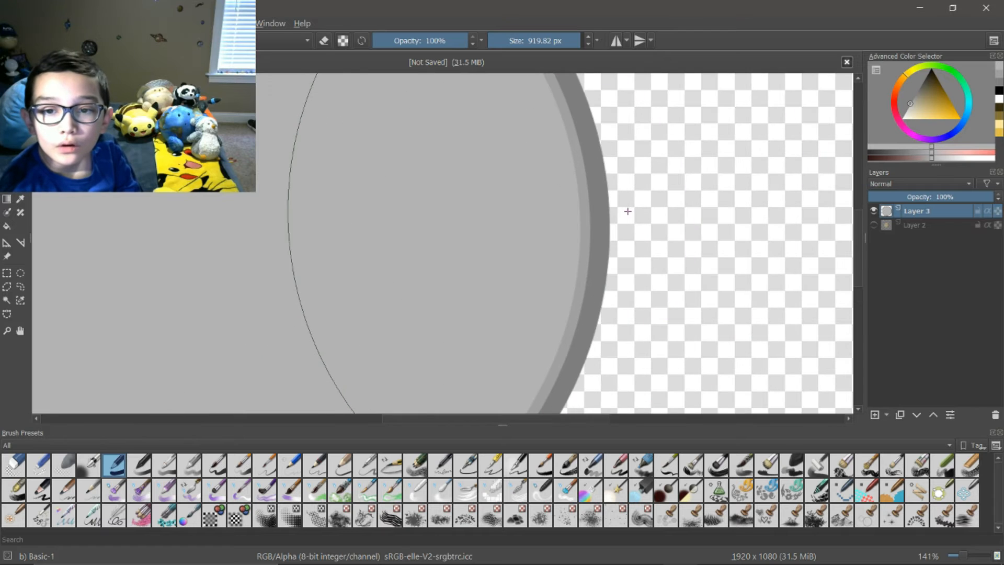
{"action": "scroll", "coordinate": [601, 198], "scroll_direction": "down", "scroll_amount": 2}
{"action": "scroll", "coordinate": [605, 217], "scroll_direction": "up", "scroll_amount": 4}
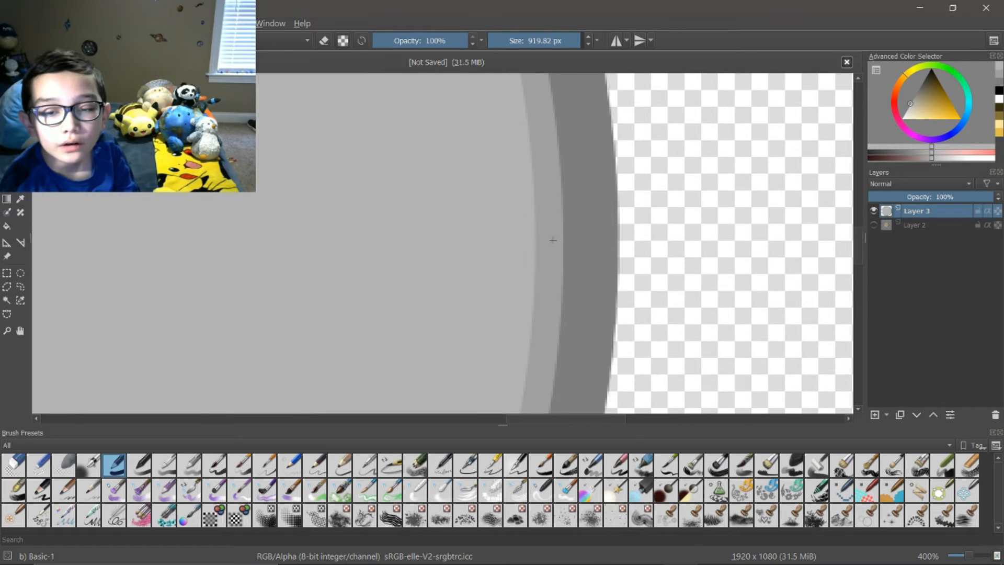
{"action": "scroll", "coordinate": [488, 198], "scroll_direction": "down", "scroll_amount": 5}
{"action": "scroll", "coordinate": [662, 257], "scroll_direction": "up", "scroll_amount": 1}
{"action": "scroll", "coordinate": [656, 261], "scroll_direction": "down", "scroll_amount": 1}
{"action": "scroll", "coordinate": [474, 246], "scroll_direction": "down", "scroll_amount": 1}
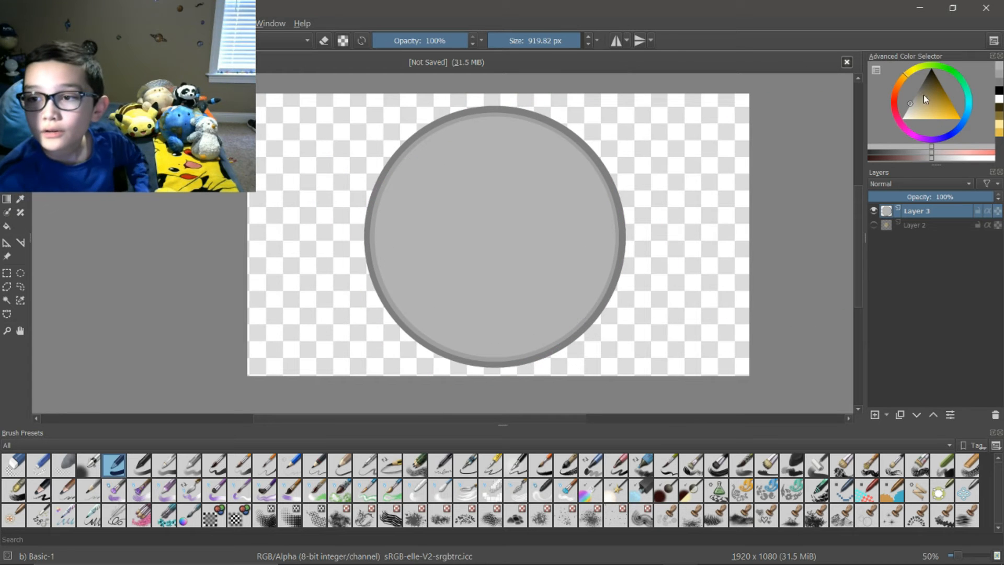
Step: Stamp a dark golden-brown disc of about 829 px and a lighter golden one of about 745 px inside the grey bands
{"action": "left_click", "coordinate": [998, 119]}
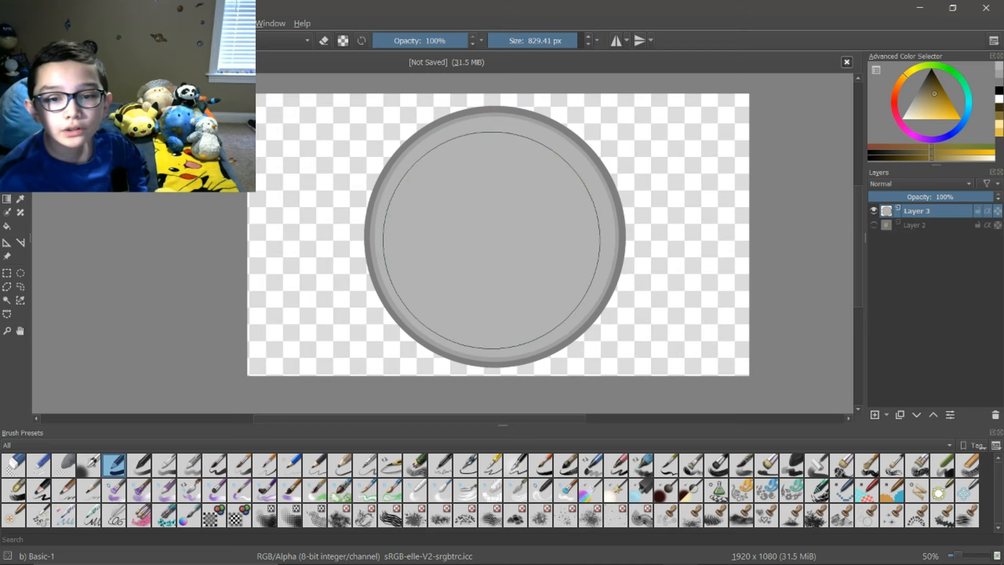
{"action": "left_click", "coordinate": [494, 233]}
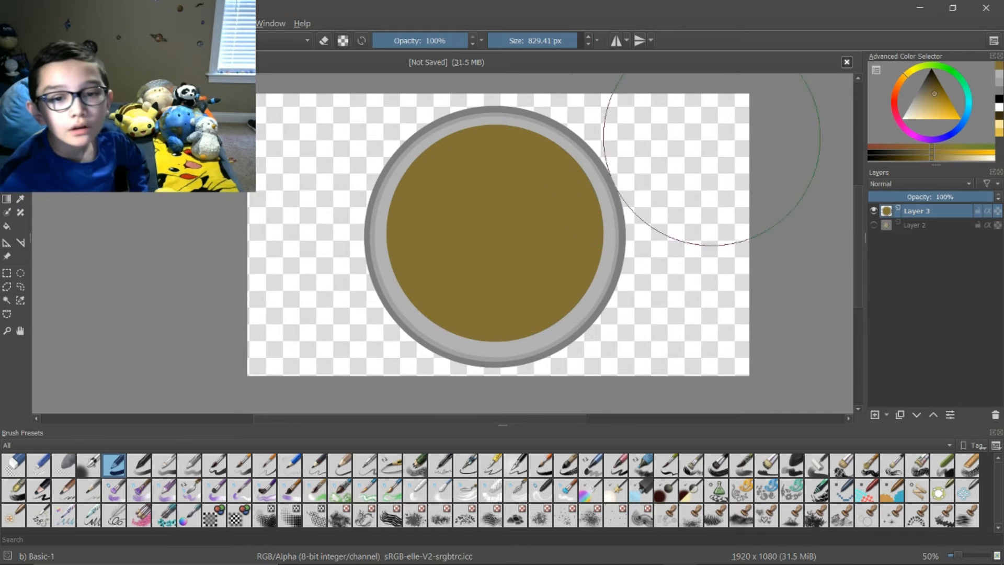
{"action": "left_click", "coordinate": [937, 99]}
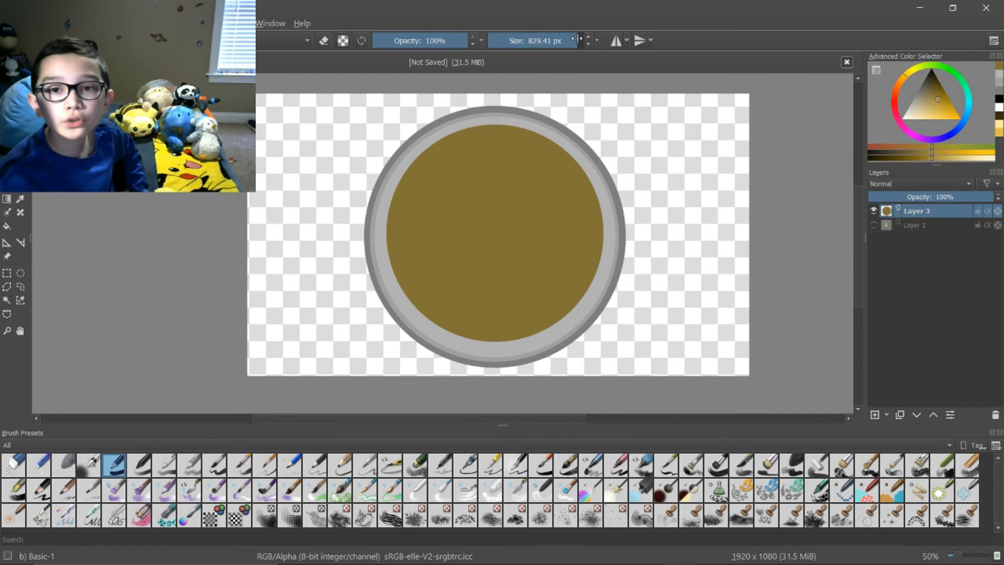
{"action": "left_click_drag", "start_coordinate": [576, 39], "coordinate": [576, 39]}
{"action": "left_click", "coordinate": [494, 231]}
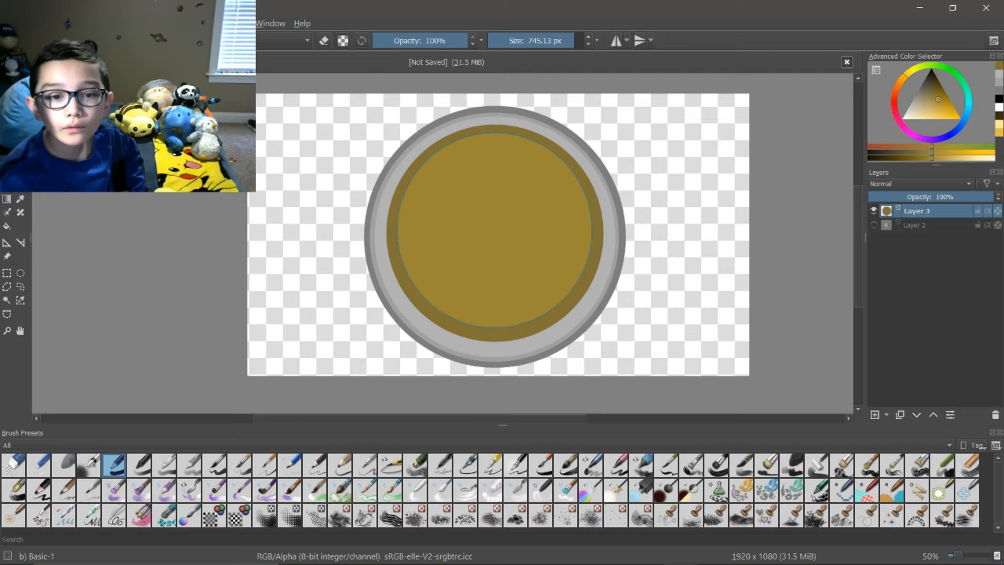
Step: Erase a round hole of about 667 px from the centre of the golden disc
{"action": "left_click", "coordinate": [327, 42]}
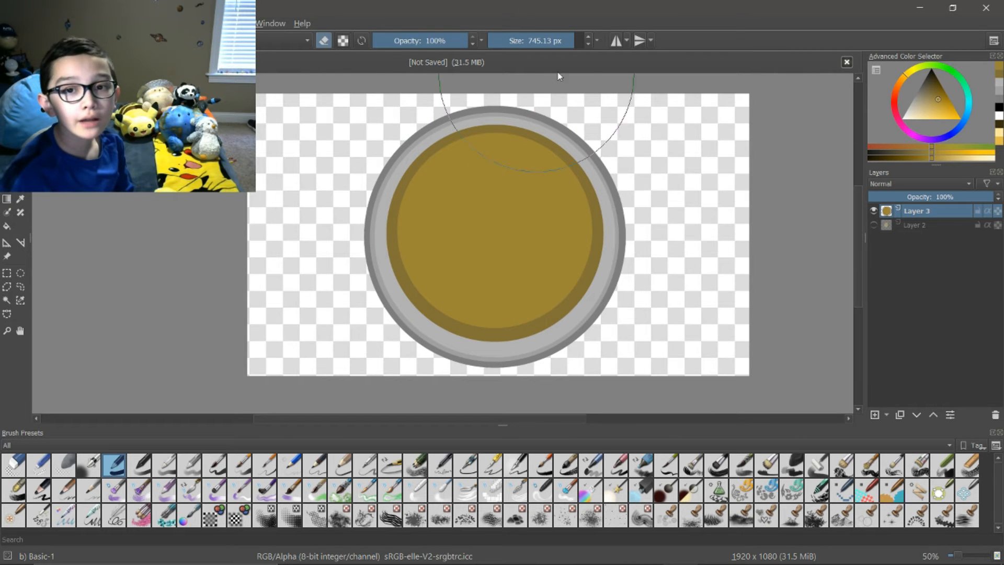
{"action": "left_click_drag", "start_coordinate": [575, 39], "coordinate": [574, 39]}
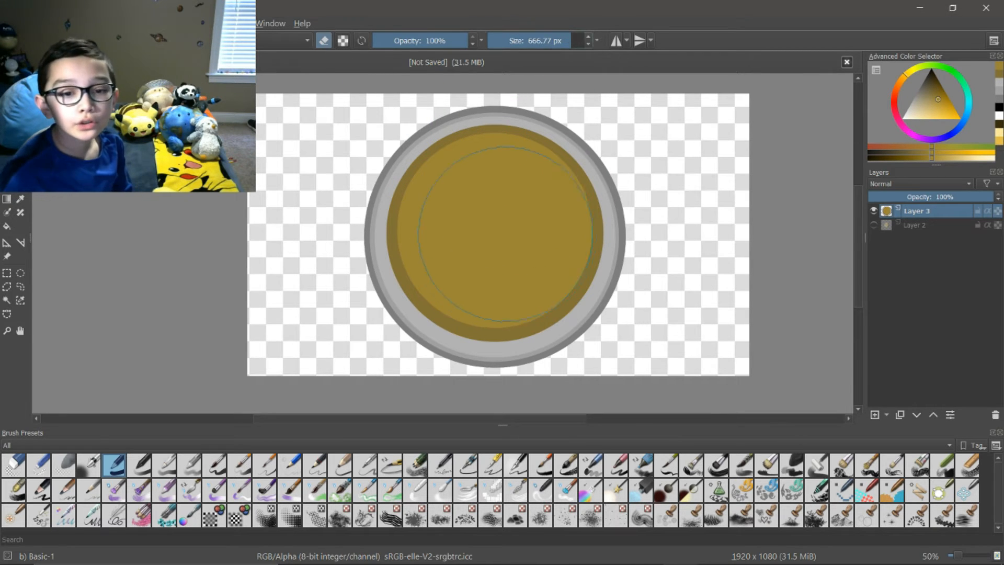
{"action": "left_click", "coordinate": [495, 229]}
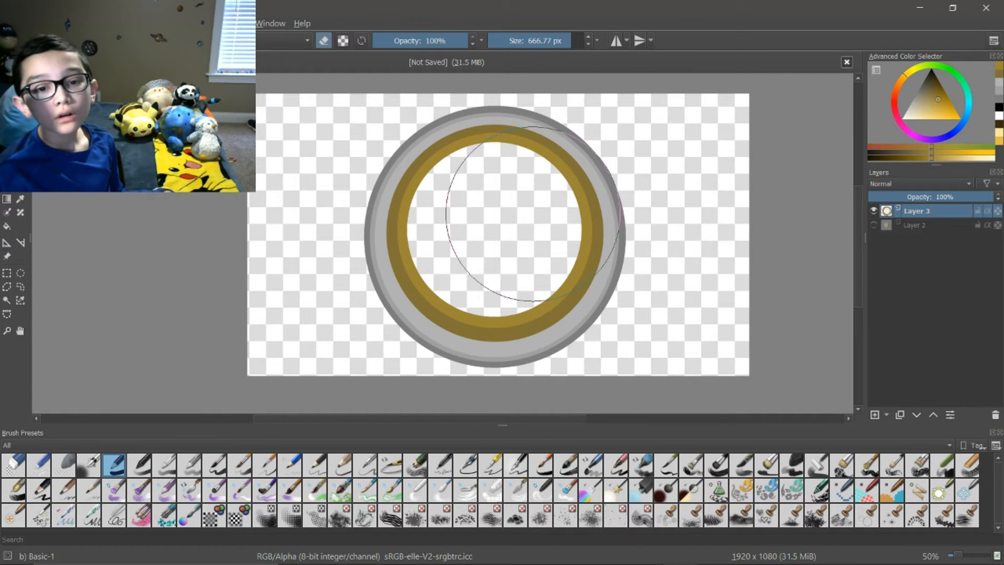
Step: Create a light golden inner ring by stamping a disc of about 506 px in the hole and erasing its centre at about 408 px
{"action": "left_click_drag", "start_coordinate": [946, 101], "coordinate": [942, 108]}
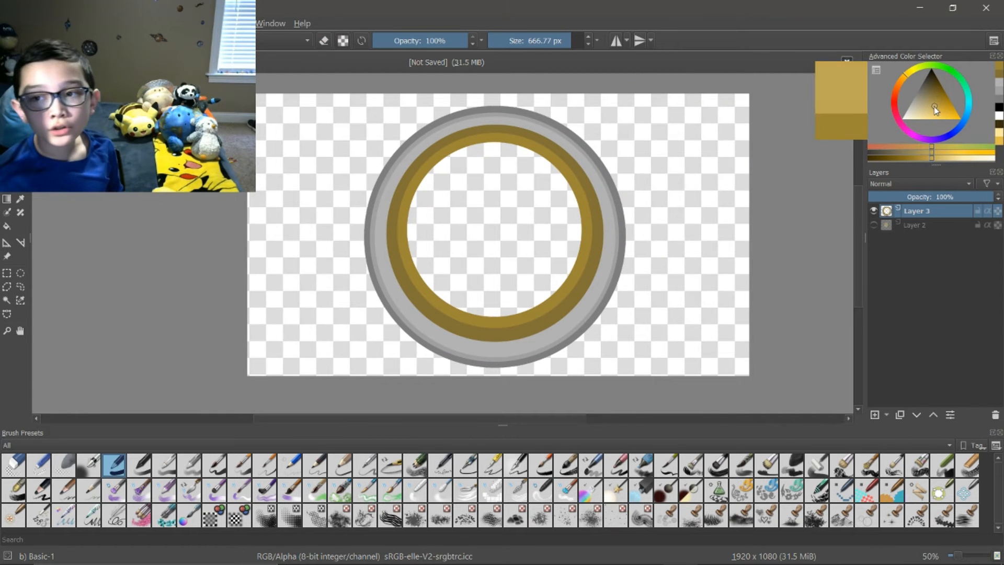
{"action": "left_click", "coordinate": [567, 39]}
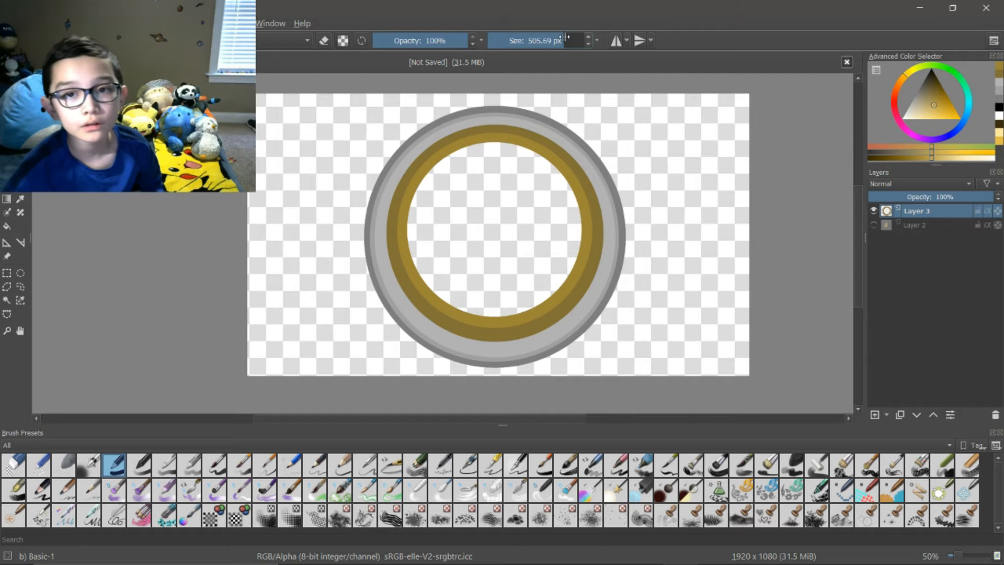
{"action": "left_click", "coordinate": [494, 230]}
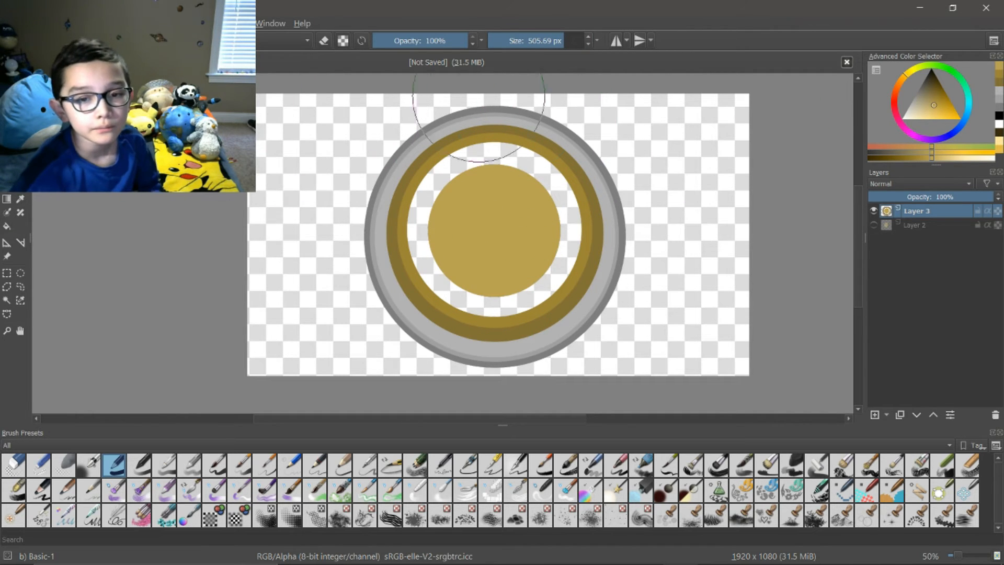
{"action": "left_click", "coordinate": [557, 41]}
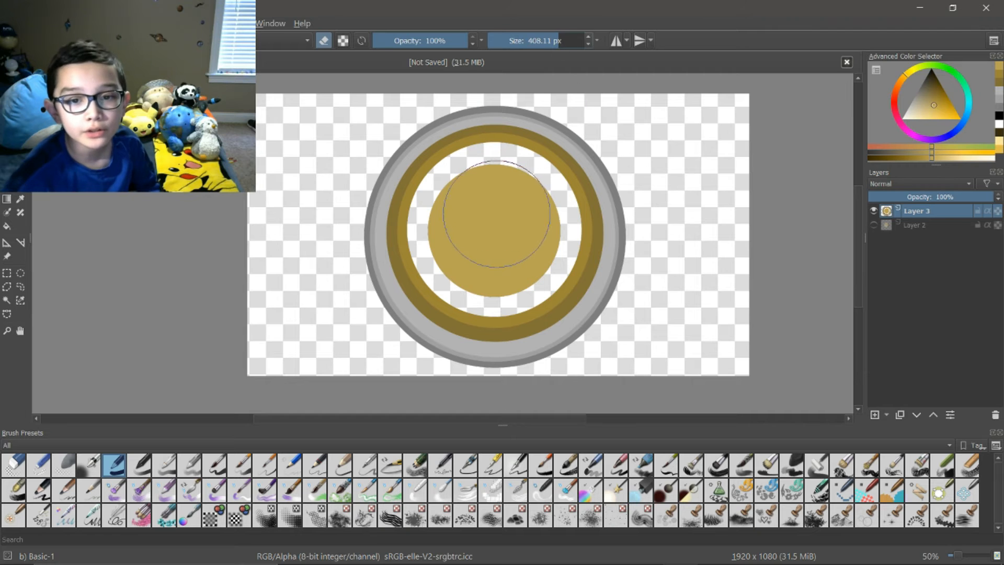
{"action": "left_click", "coordinate": [495, 230]}
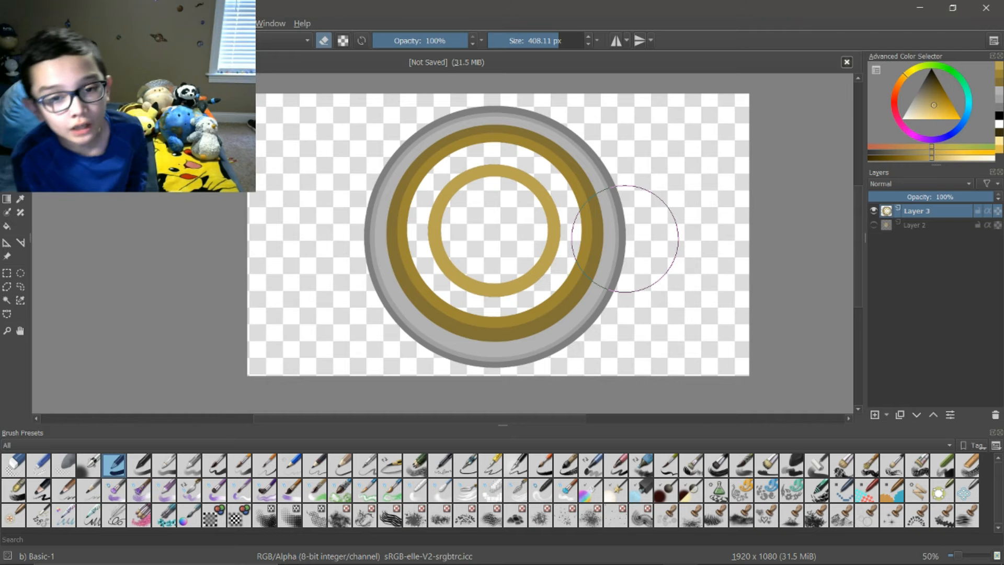
Step: Show the planet layer again and use Transform to stretch the rings sideways well beyond both sides of the planet
{"action": "left_click", "coordinate": [874, 225]}
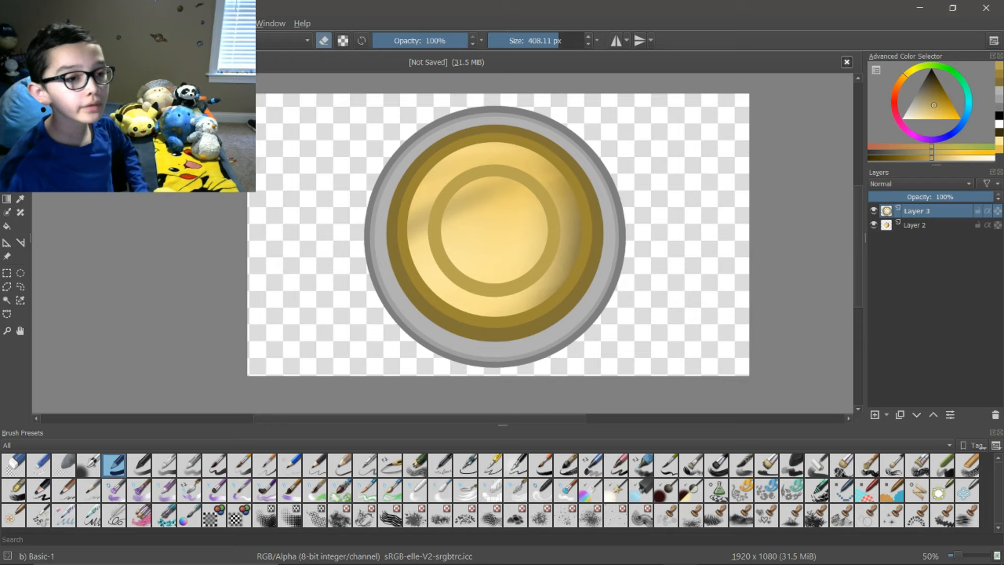
{"action": "key", "text": "ctrl+t"}
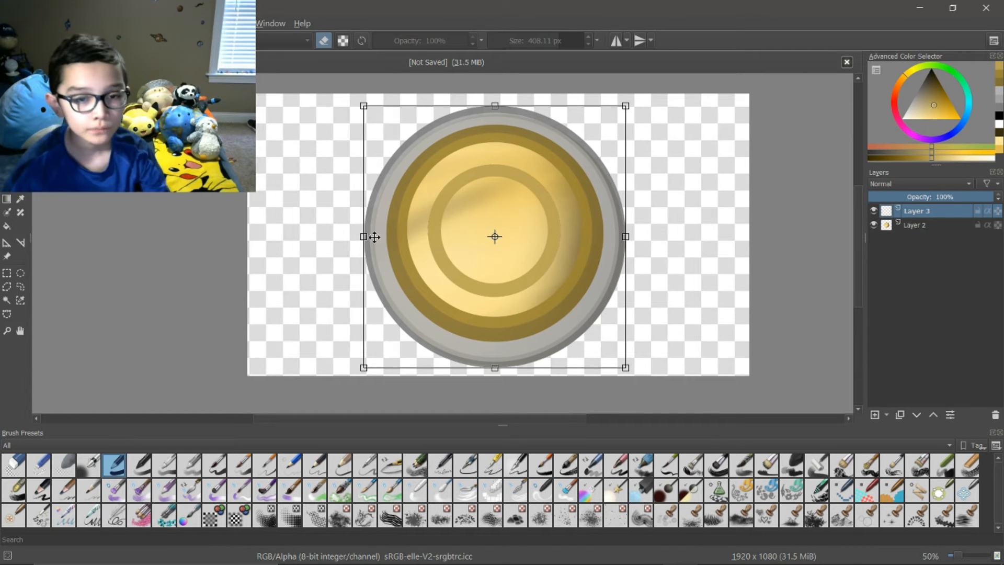
{"action": "left_click_drag", "start_coordinate": [593, 287], "coordinate": [664, 162]}
{"action": "left_click_drag", "start_coordinate": [361, 238], "coordinate": [258, 240]}
{"action": "left_click_drag", "start_coordinate": [623, 235], "coordinate": [723, 226]}
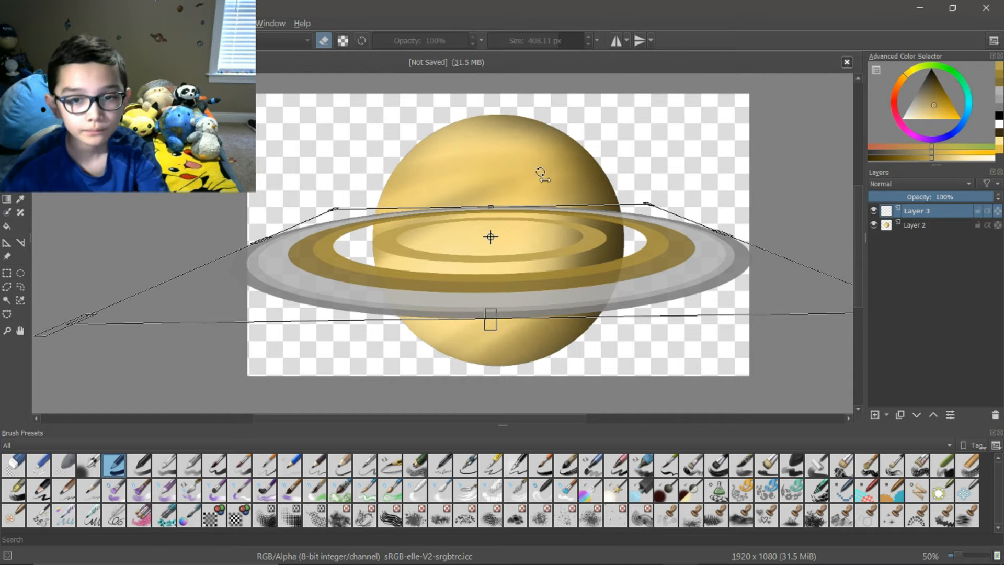
Step: Tilt the rings in perspective into a flat, nearly horizontal ellipse across the planet's middle and apply the transformation
{"action": "left_click_drag", "start_coordinate": [559, 167], "coordinate": [569, 262]}
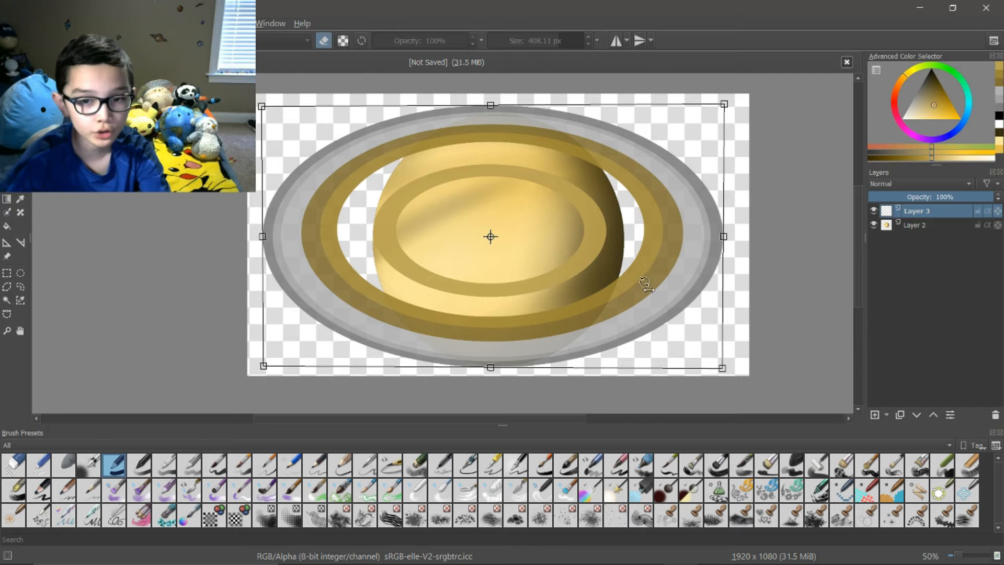
{"action": "left_click_drag", "start_coordinate": [634, 299], "coordinate": [636, 188]}
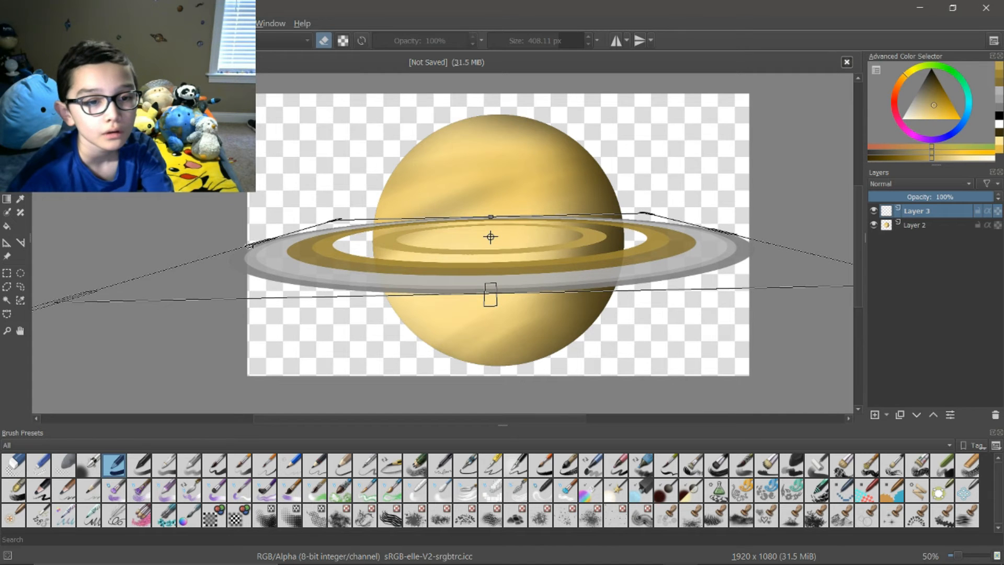
{"action": "mouse_move", "coordinate": [249, 241]}
{"action": "left_mouse_down"}
{"action": "mouse_move", "coordinate": [251, 255]}
{"action": "mouse_move", "coordinate": [253, 239]}
{"action": "left_mouse_up"}
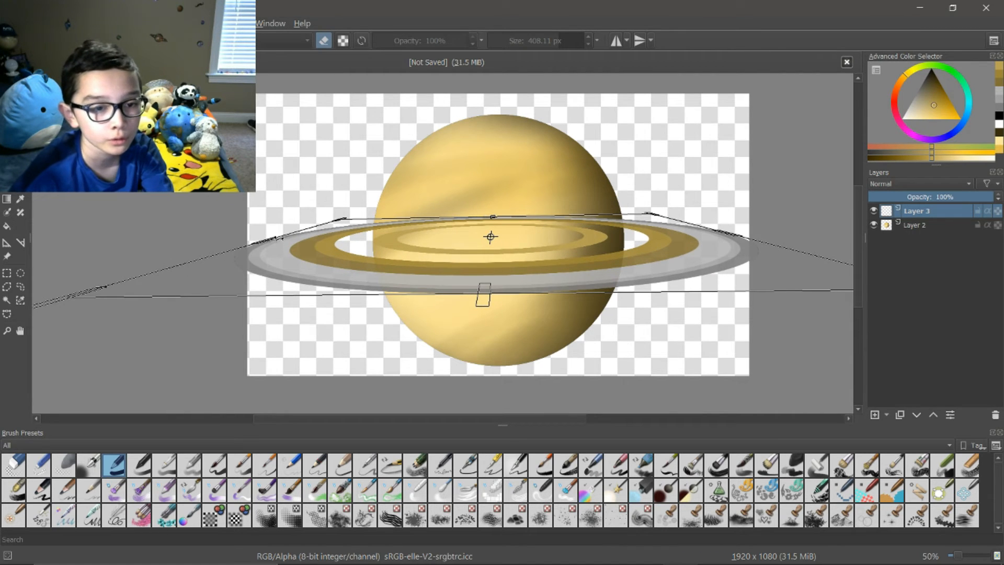
{"action": "left_click", "coordinate": [7, 272]}
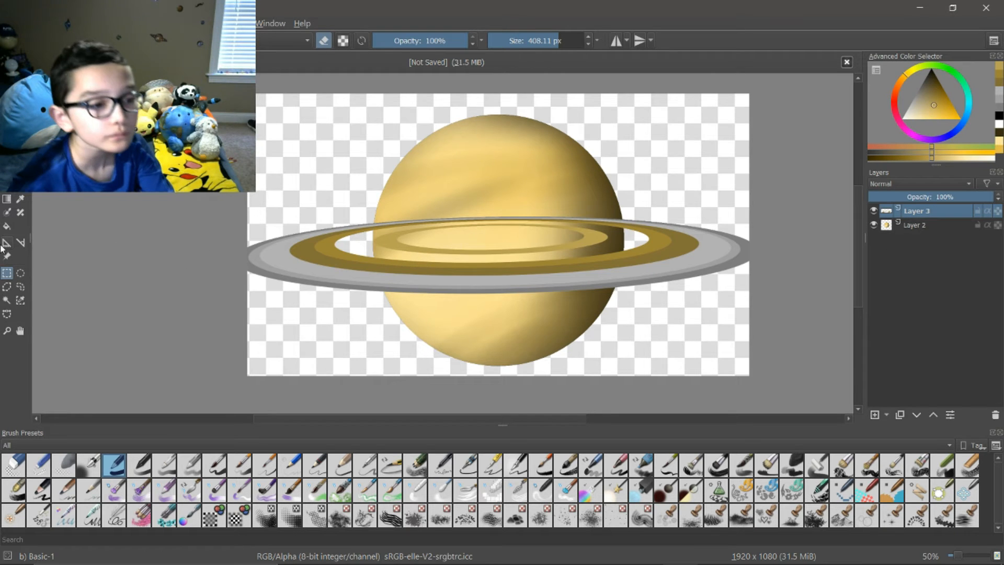
Step: Outline the light inner ring with a polygonal selection inside the dark gold ring on Layer 3 and delete it
{"action": "left_click", "coordinate": [7, 287]}
{"action": "left_click", "coordinate": [365, 250]}
{"action": "left_click", "coordinate": [437, 258]}
{"action": "left_click", "coordinate": [584, 254]}
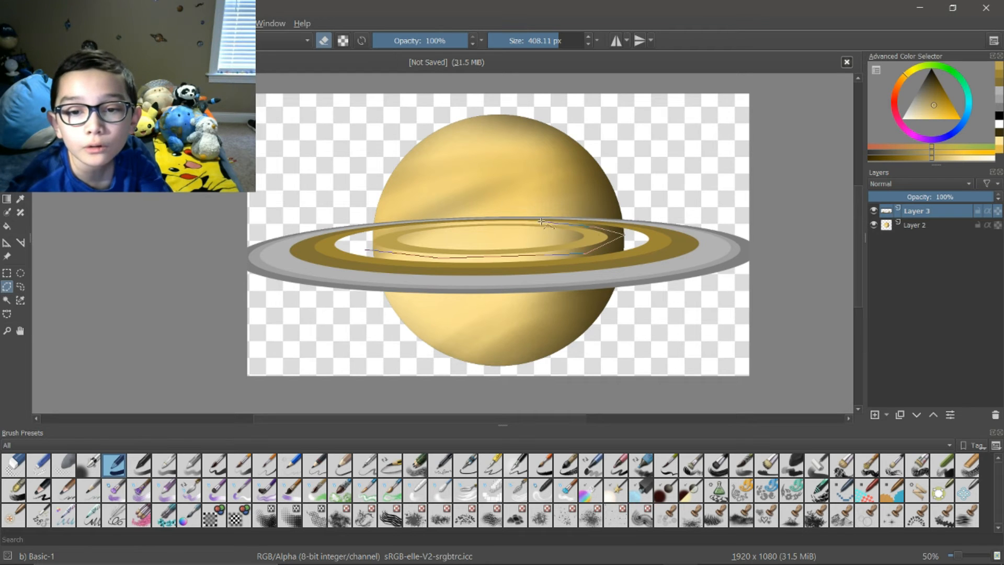
{"action": "left_click", "coordinate": [463, 224]}
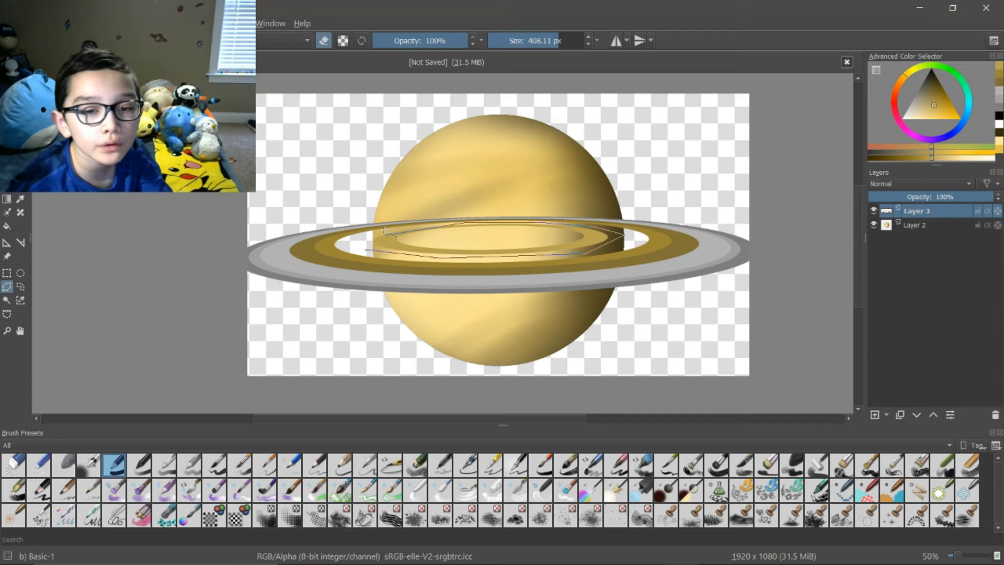
{"action": "left_click", "coordinate": [364, 250]}
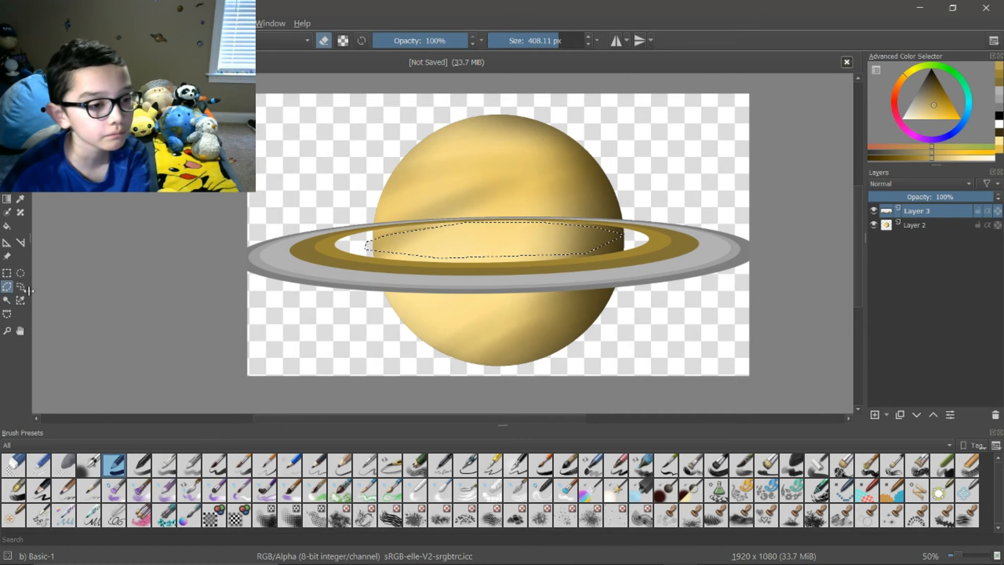
Step: Clear the remnant at the inner gap's upper-left end with another polygonal selection, and deselect
{"action": "left_click", "coordinate": [375, 246]}
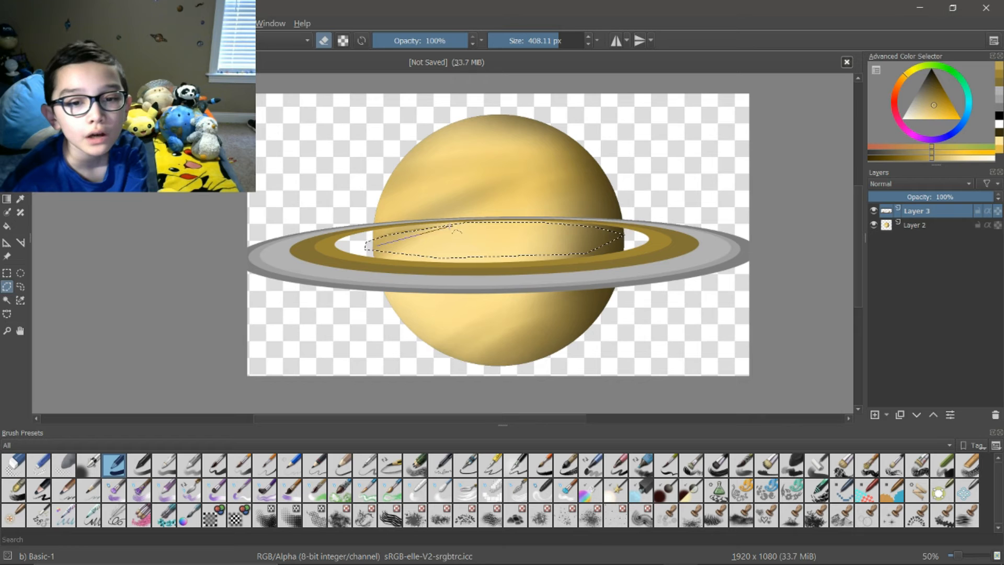
{"action": "left_click", "coordinate": [442, 224]}
{"action": "left_click", "coordinate": [360, 235]}
{"action": "left_click", "coordinate": [377, 246]}
{"action": "double_click", "coordinate": [277, 362]}
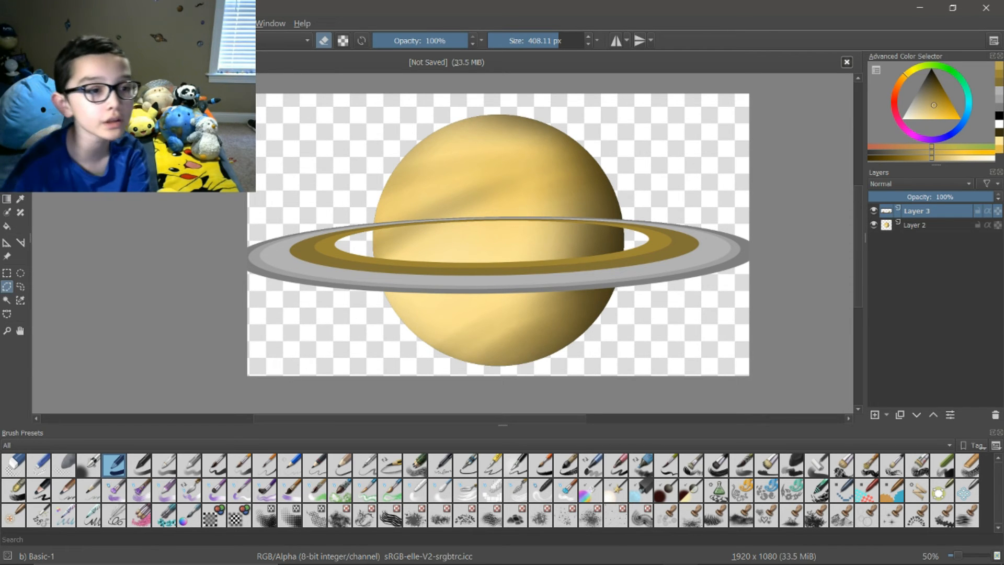
{"action": "key", "text": "ctrl+t"}
{"action": "left_click_drag", "start_coordinate": [247, 255], "coordinate": [266, 255]}
{"action": "key", "text": "ctrl+z"}
Step: Select the whole ring system with a rectangle, shrink it with Transform, centre it over the planet, apply and deselect
{"action": "left_click", "coordinate": [8, 273]}
{"action": "left_click_drag", "start_coordinate": [151, 197], "coordinate": [794, 317]}
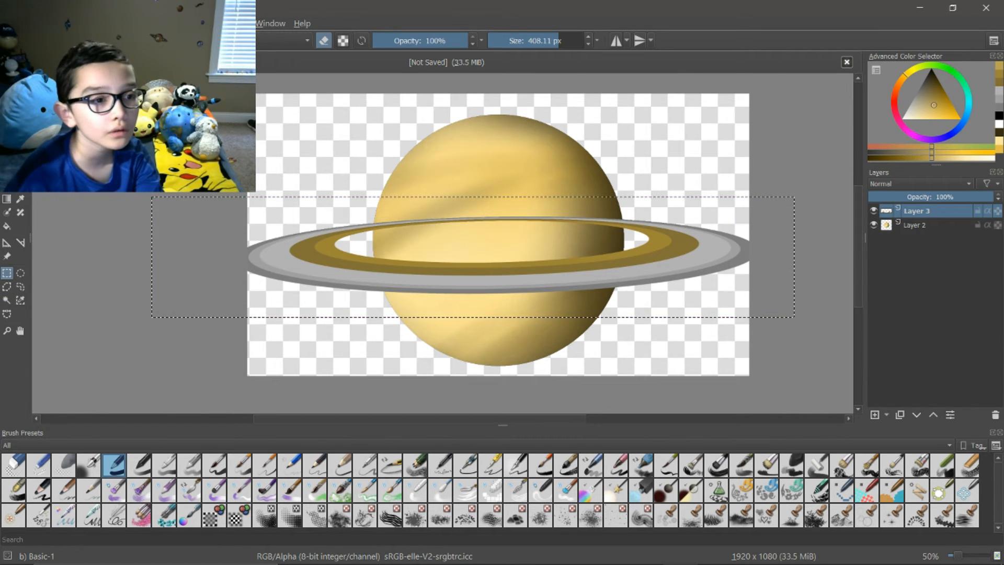
{"action": "key", "text": "ctrl+t"}
{"action": "mouse_move", "coordinate": [348, 267]}
{"action": "left_mouse_down"}
{"action": "mouse_move", "coordinate": [358, 266]}
{"action": "mouse_move", "coordinate": [318, 272]}
{"action": "mouse_move", "coordinate": [342, 269]}
{"action": "left_mouse_up"}
{"action": "left_click_drag", "start_coordinate": [150, 307], "coordinate": [232, 291]}
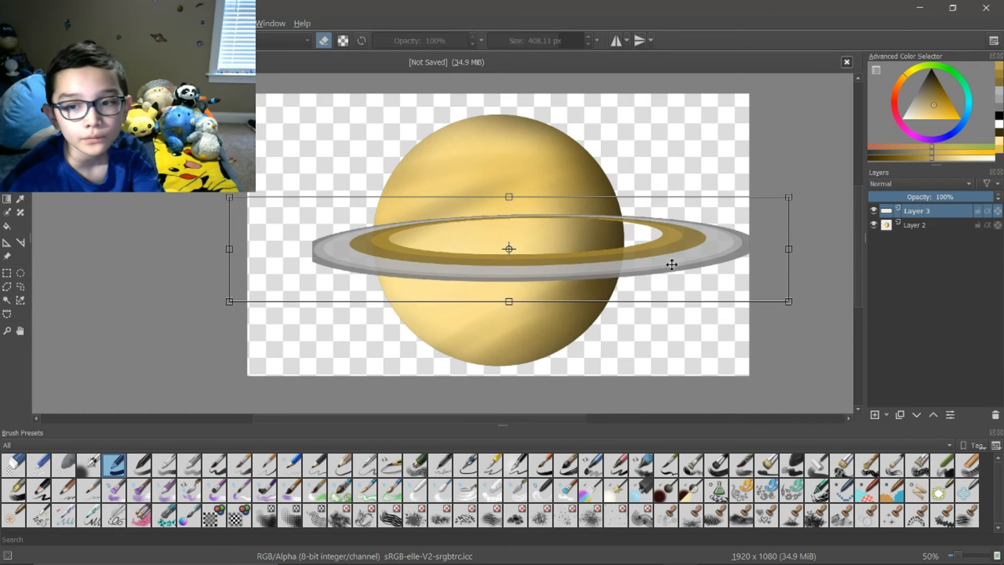
{"action": "left_click_drag", "start_coordinate": [672, 264], "coordinate": [643, 271]}
{"action": "left_click", "coordinate": [6, 273]}
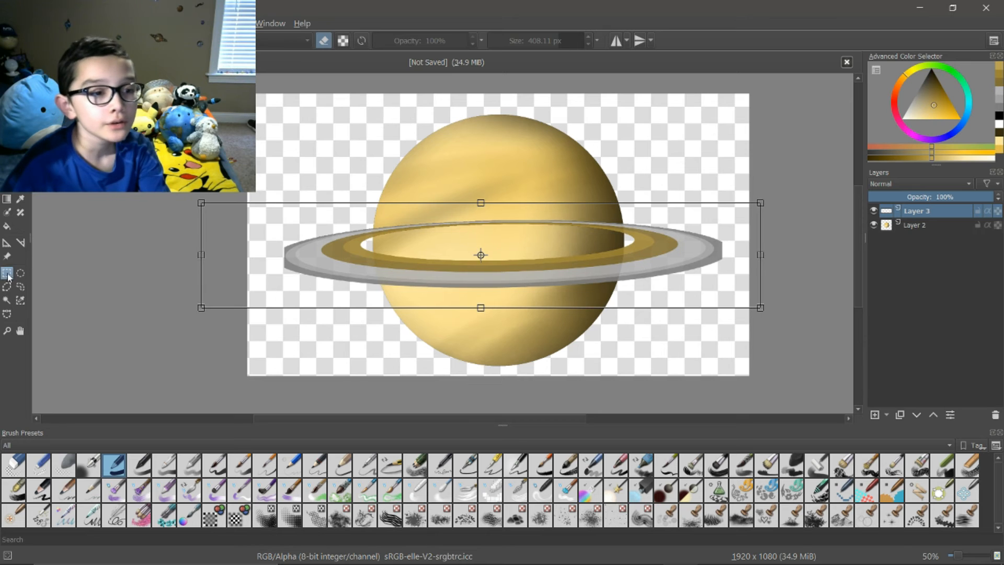
{"action": "left_click", "coordinate": [340, 334]}
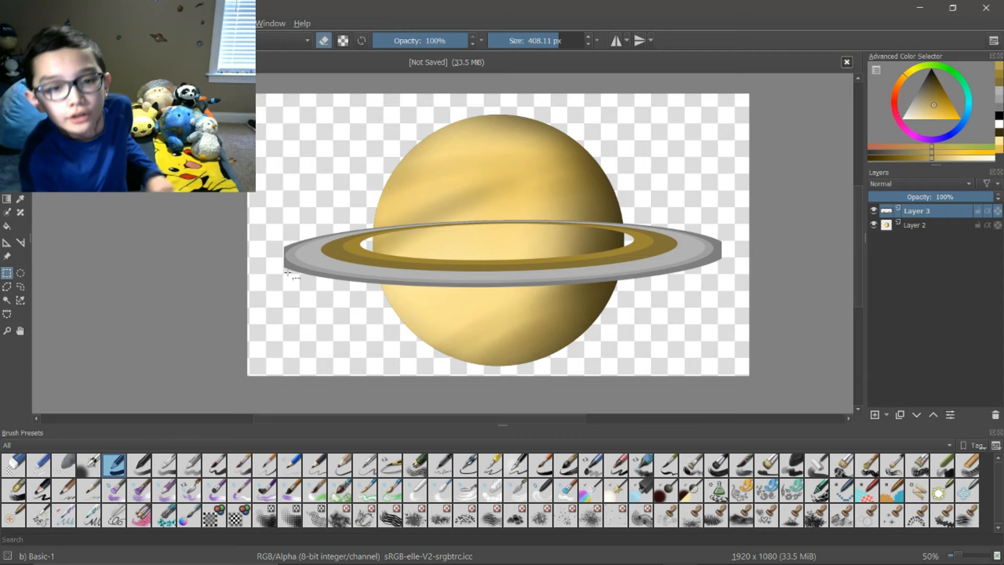
Step: Cut the rings' thin back arc crossing the planet to a new layer, move that layer beneath Layer 2, and deselect
{"action": "left_click_drag", "start_coordinate": [381, 217], "coordinate": [623, 225]}
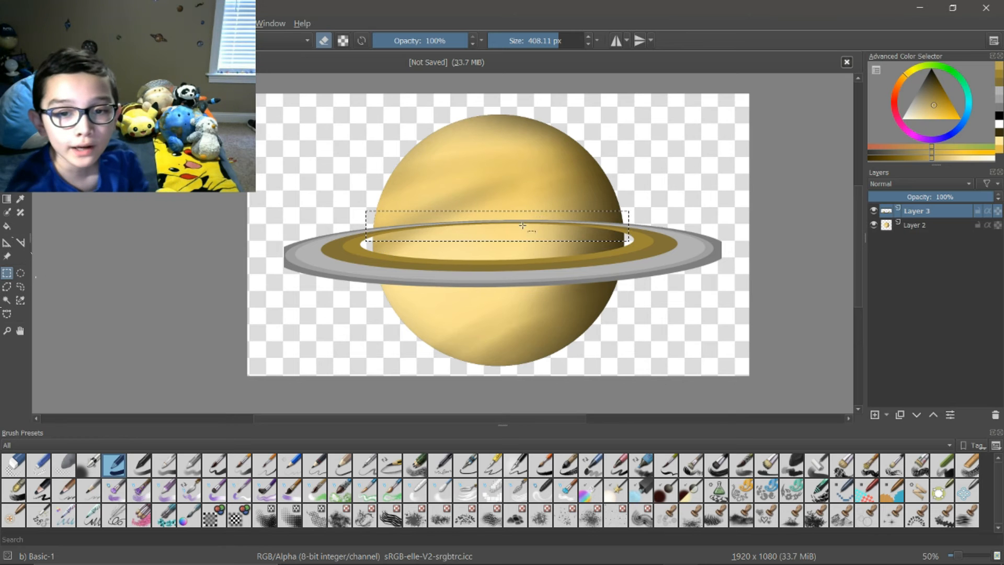
{"action": "right_click", "coordinate": [523, 228]}
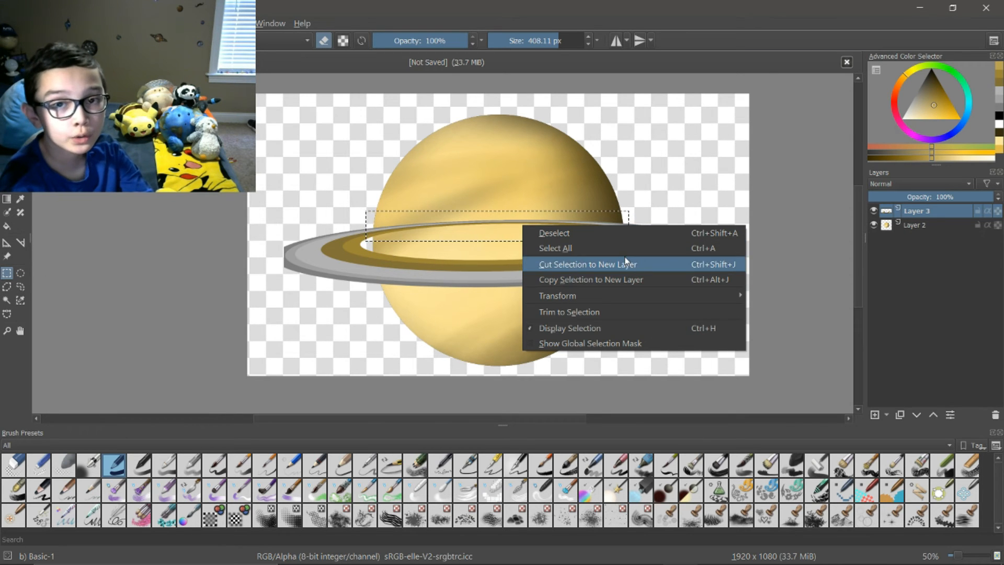
{"action": "left_click", "coordinate": [638, 268]}
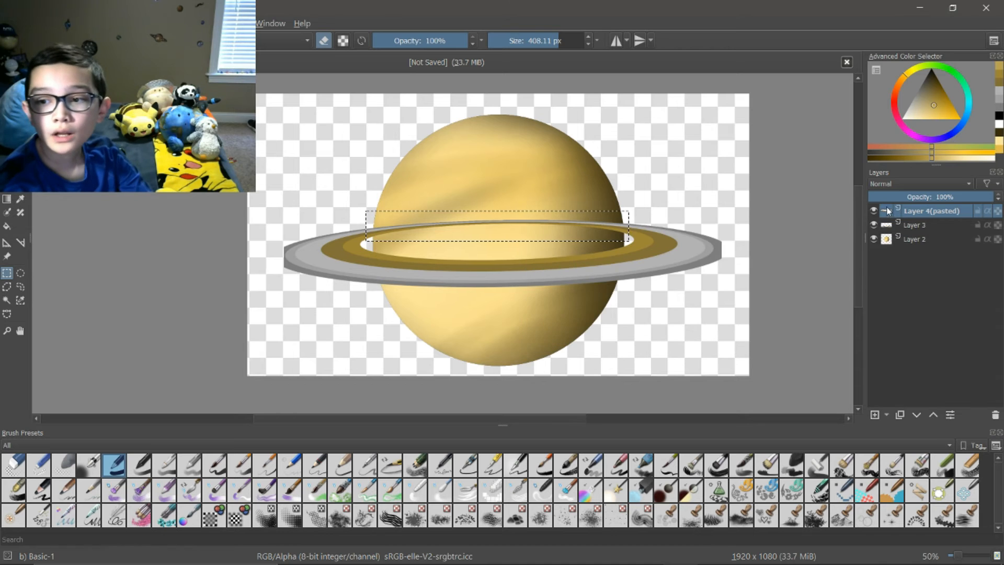
{"action": "mouse_move", "coordinate": [896, 213]}
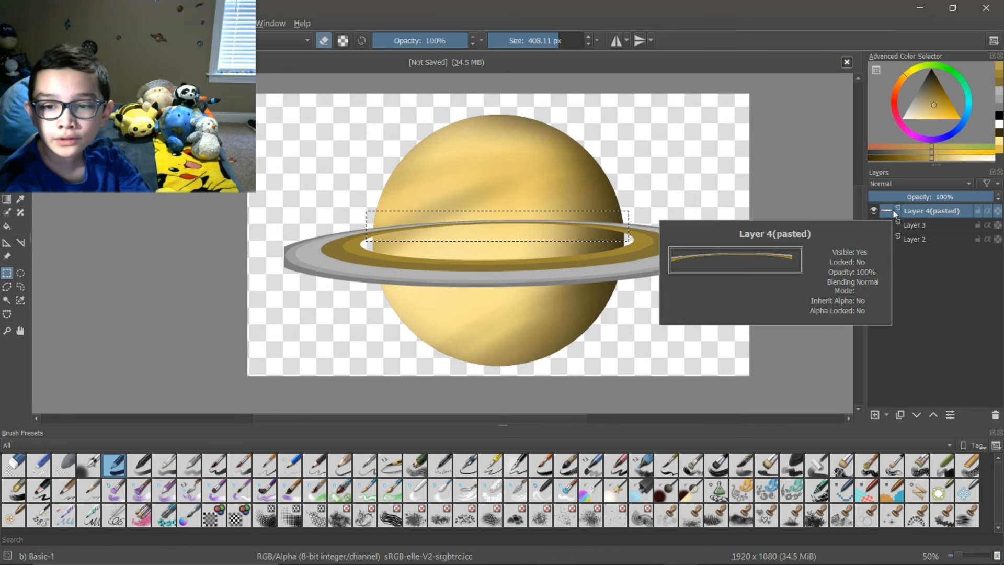
{"action": "left_click", "coordinate": [918, 414]}
{"action": "left_click", "coordinate": [917, 415]}
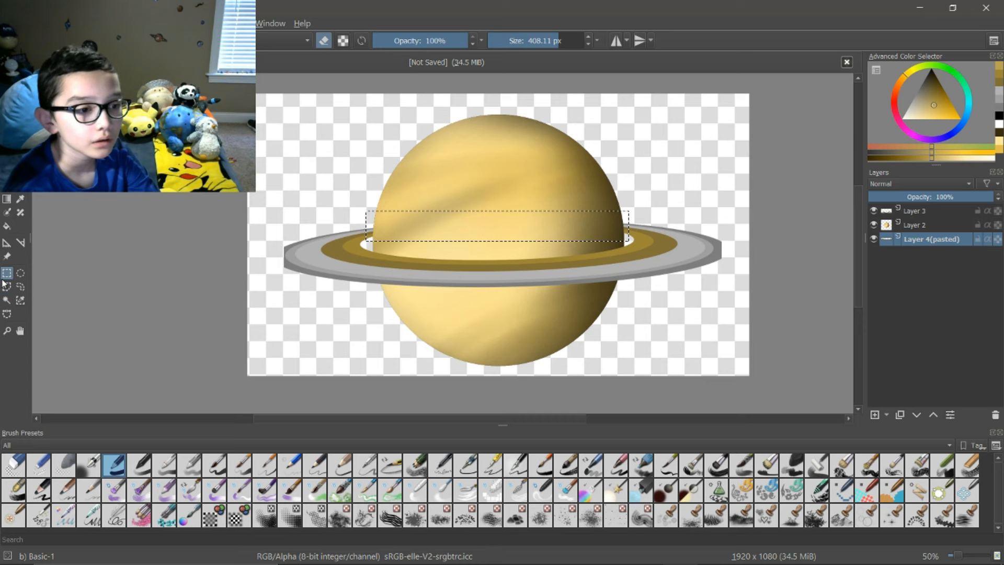
{"action": "left_click", "coordinate": [409, 328]}
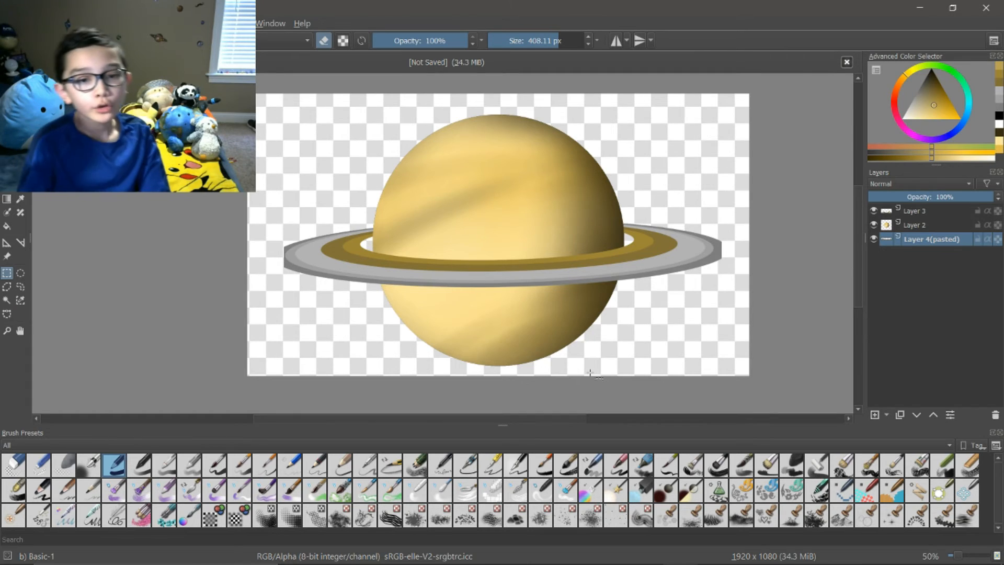
Step: Rotate the front rings on Layer 3 with Transform so they slope gently upward to the right
{"action": "key", "text": "ctrl+t"}
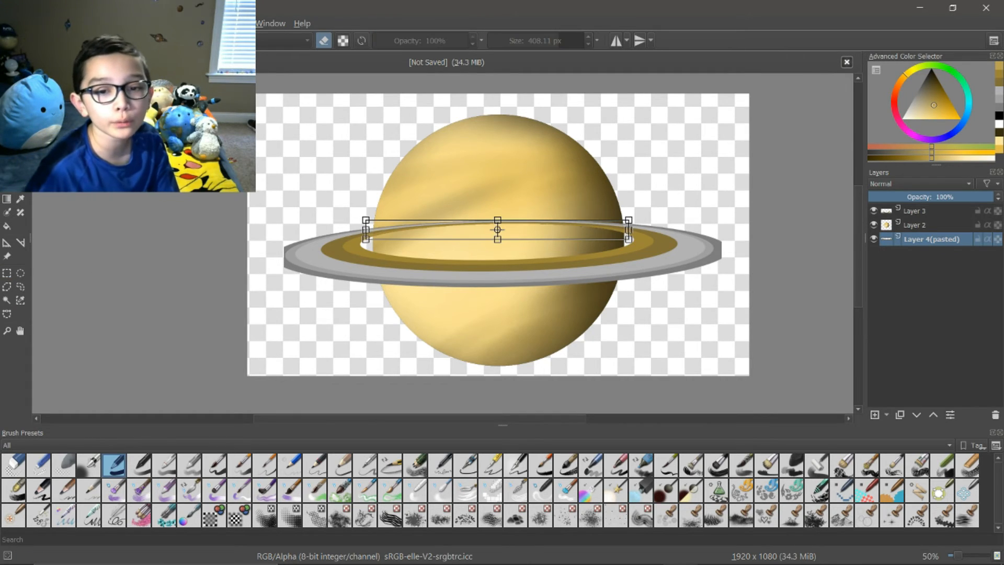
{"action": "left_click", "coordinate": [941, 216]}
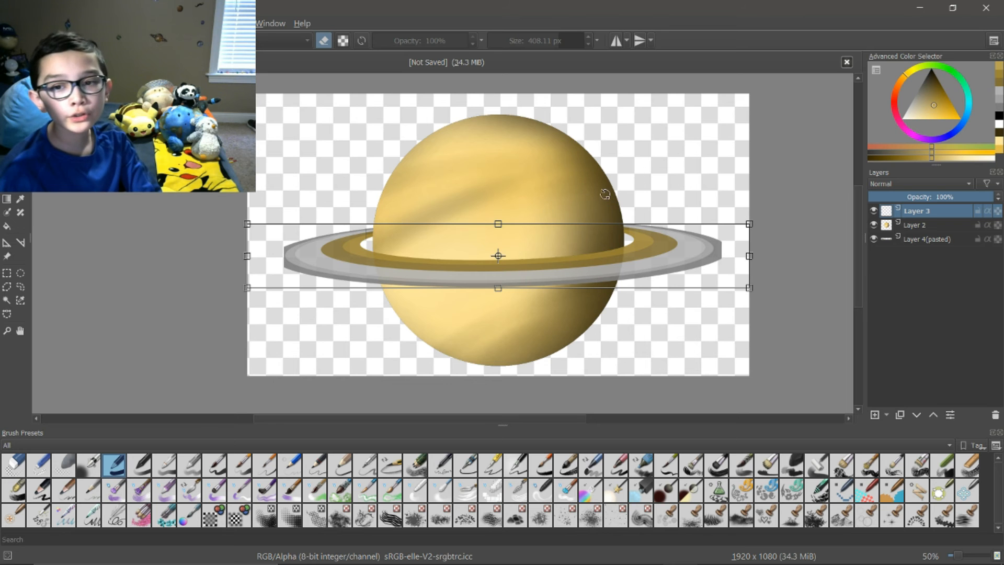
{"action": "left_click_drag", "start_coordinate": [653, 192], "coordinate": [475, 240]}
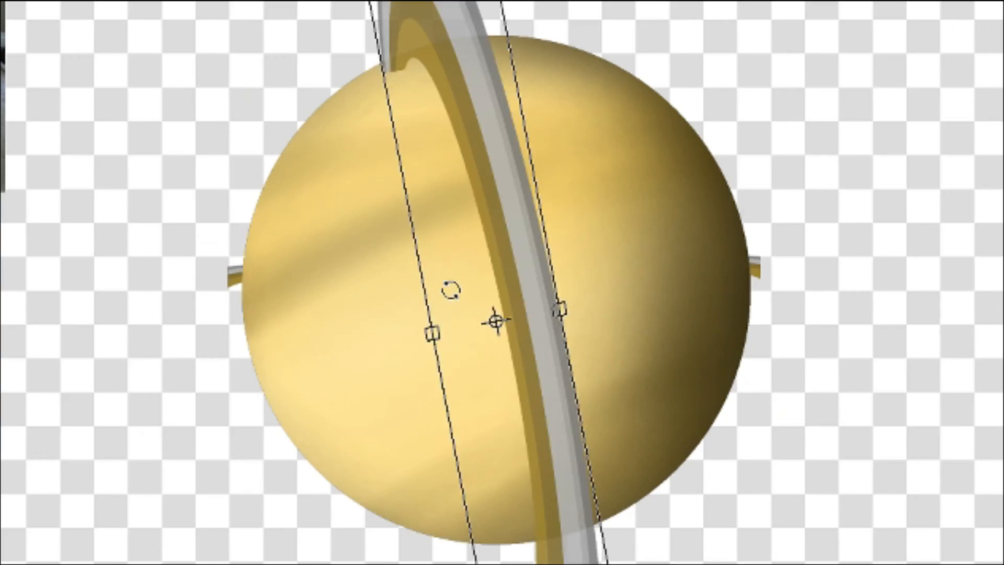
{"action": "left_click_drag", "start_coordinate": [451, 290], "coordinate": [675, 183]}
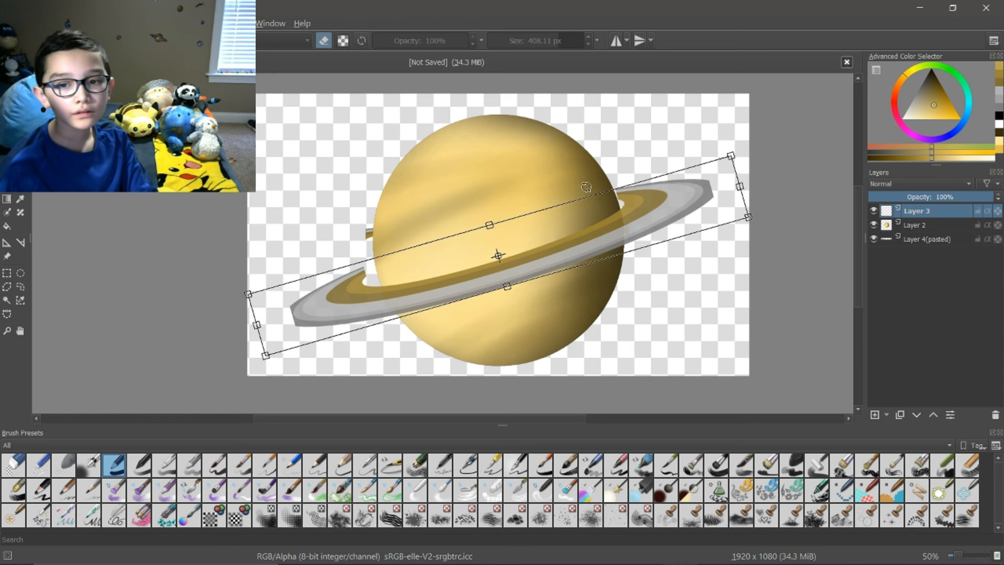
{"action": "left_click_drag", "start_coordinate": [586, 186], "coordinate": [592, 194]}
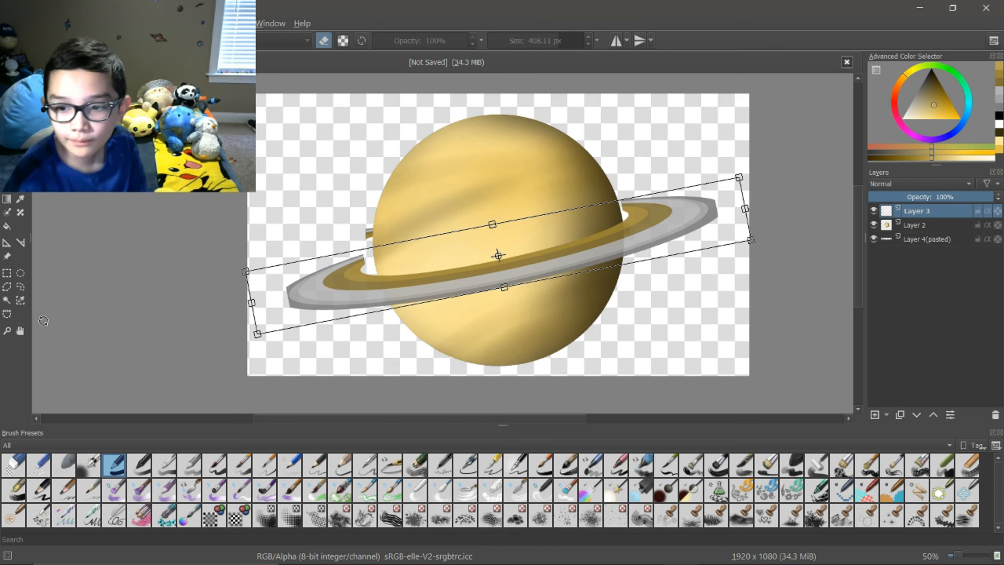
Step: Mirror the front rings vertically, raise them across the planet's upper half with a slightly steeper tilt, and apply
{"action": "right_click", "coordinate": [569, 252]}
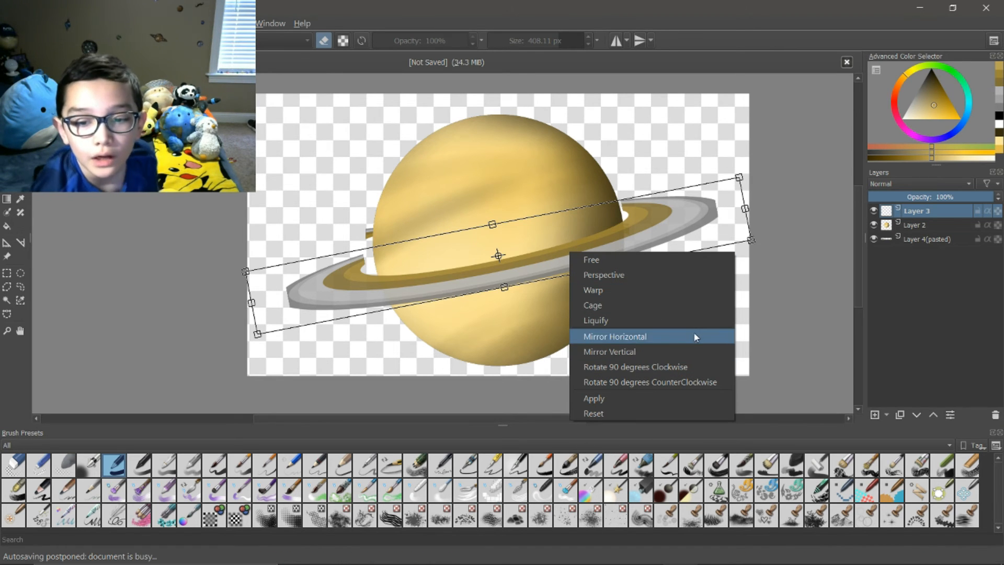
{"action": "left_click", "coordinate": [707, 351]}
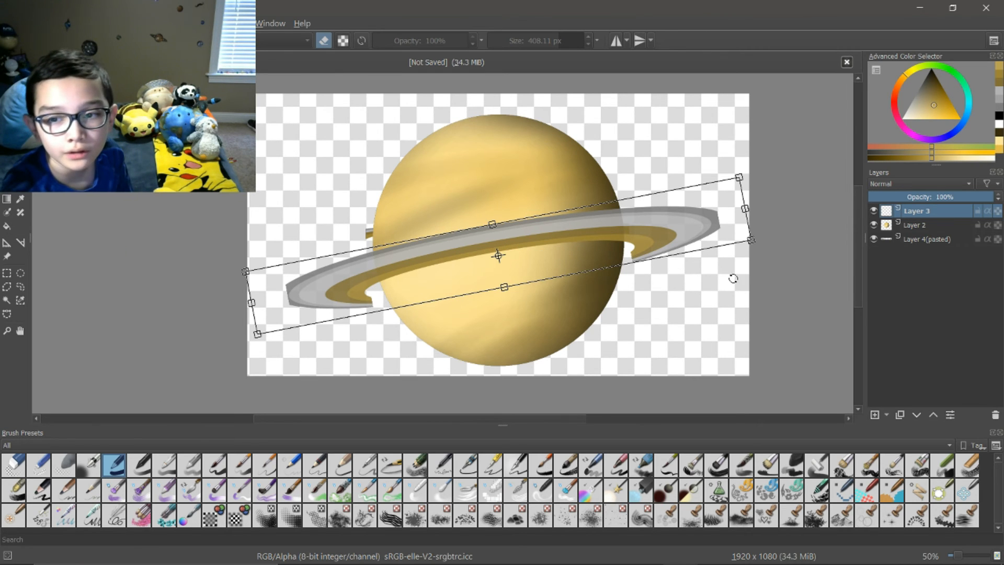
{"action": "left_click_drag", "start_coordinate": [733, 279], "coordinate": [720, 270]}
{"action": "left_click_drag", "start_coordinate": [663, 224], "coordinate": [664, 206]}
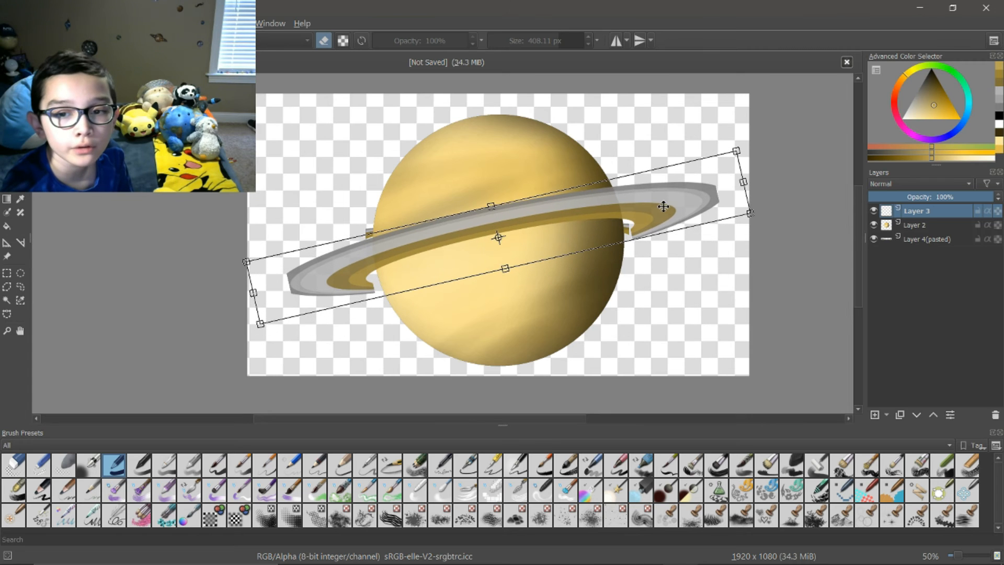
{"action": "left_click_drag", "start_coordinate": [699, 261], "coordinate": [690, 265]}
{"action": "left_click_drag", "start_coordinate": [664, 205], "coordinate": [663, 212]}
{"action": "left_click", "coordinate": [7, 273]}
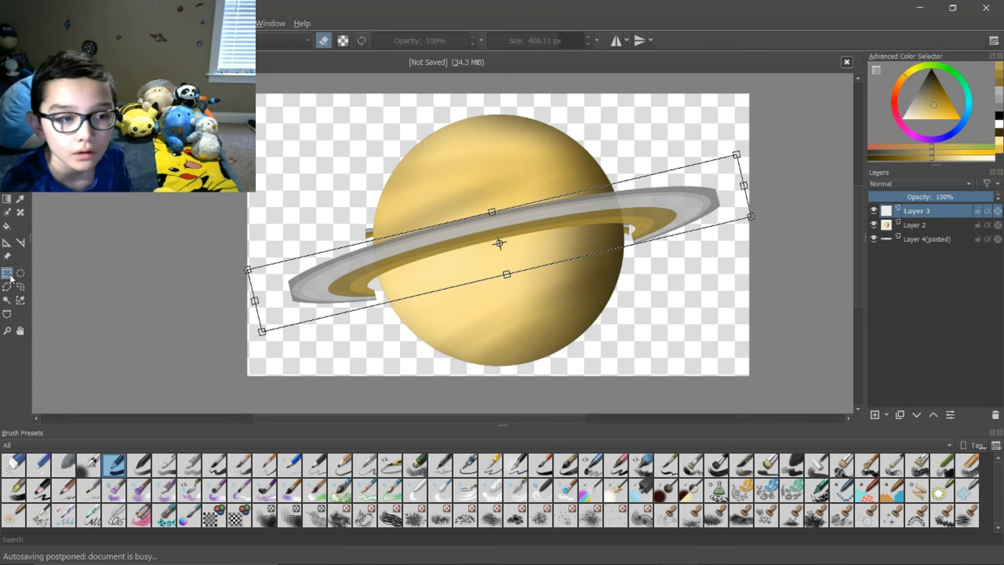
Step: Transform the back arc on Layer 4(pasted) so it curves downward, parallel to the front rings, over the planet's lower half
{"action": "left_click", "coordinate": [950, 240]}
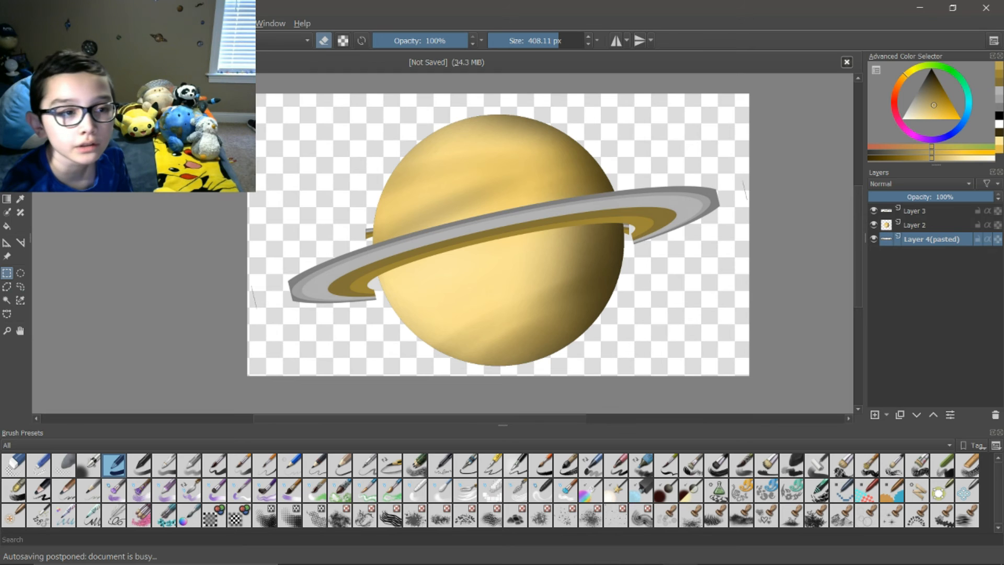
{"action": "key", "text": "ctrl+t"}
{"action": "left_click_drag", "start_coordinate": [449, 230], "coordinate": [471, 290]}
{"action": "left_click_drag", "start_coordinate": [536, 257], "coordinate": [479, 370]}
{"action": "scroll", "coordinate": [476, 313], "scroll_direction": "up", "scroll_amount": 3}
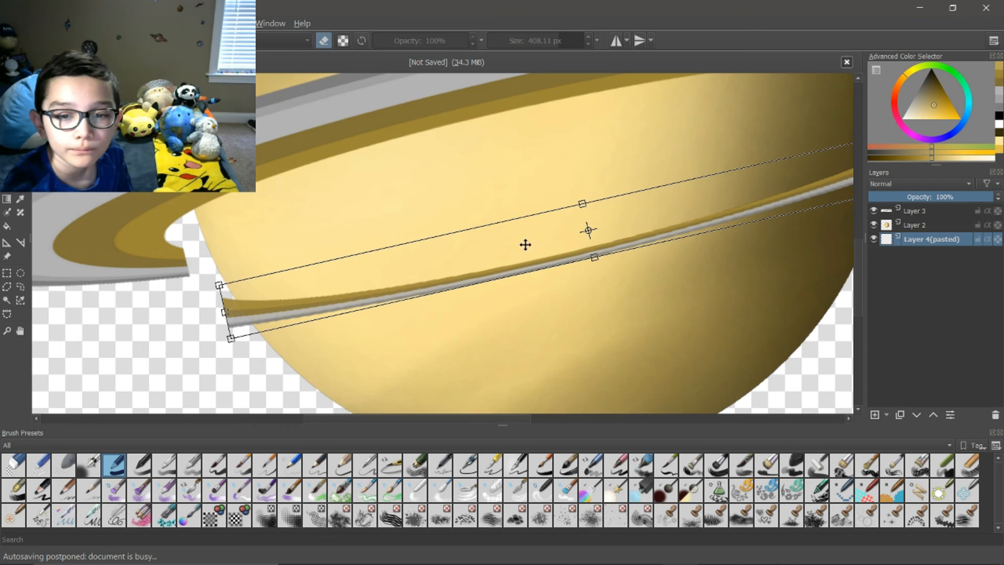
Step: Move and slightly rotate the back arc until its ends meet the open inner ends of the tilted rings
{"action": "scroll", "coordinate": [375, 414], "scroll_direction": "down", "scroll_amount": 5}
{"action": "scroll", "coordinate": [296, 398], "scroll_direction": "up", "scroll_amount": 3}
{"action": "left_click_drag", "start_coordinate": [543, 298], "coordinate": [517, 263]}
{"action": "left_click_drag", "start_coordinate": [646, 312], "coordinate": [641, 316]}
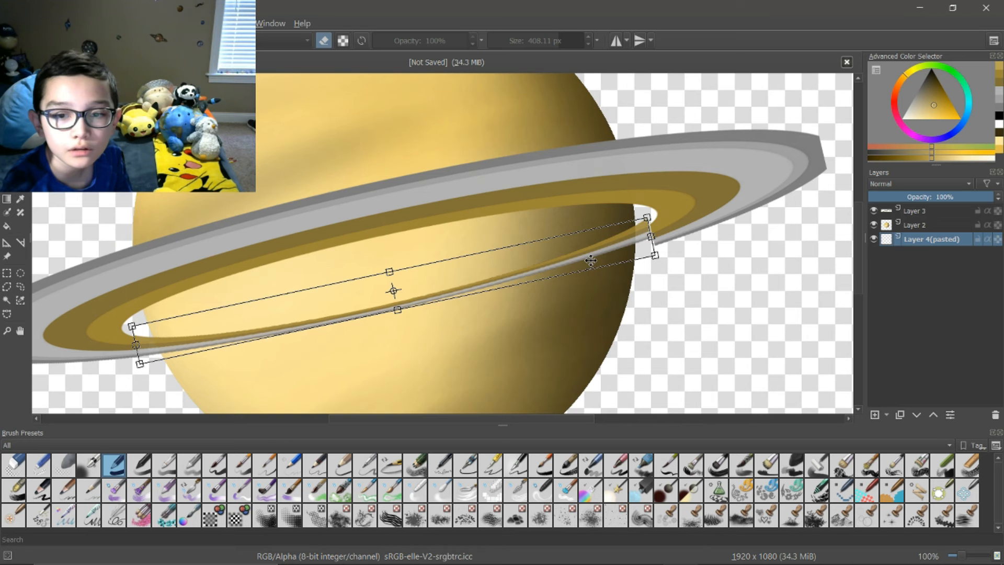
{"action": "left_click_drag", "start_coordinate": [591, 260], "coordinate": [596, 261]}
{"action": "left_click_drag", "start_coordinate": [672, 285], "coordinate": [668, 288]}
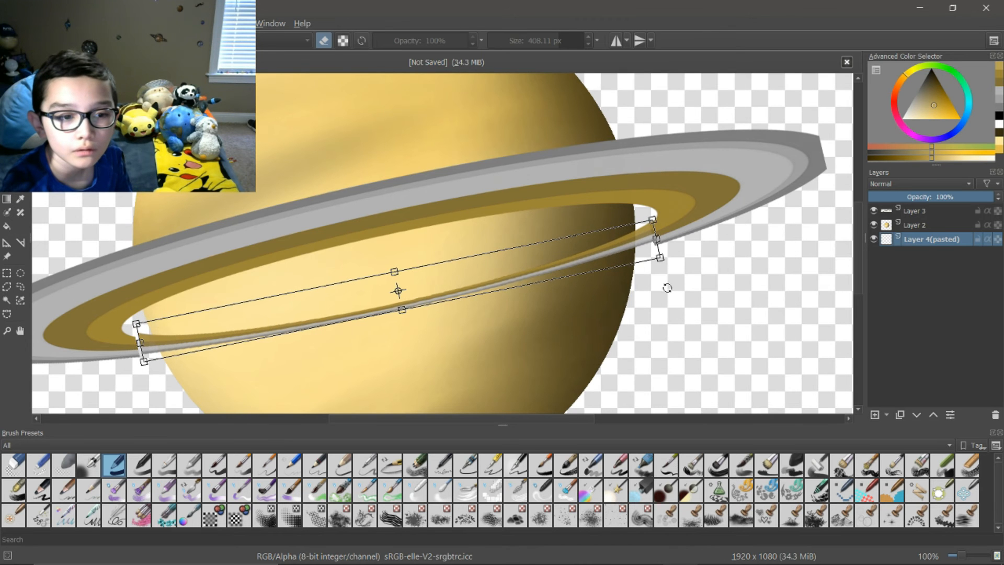
{"action": "left_click_drag", "start_coordinate": [623, 261], "coordinate": [616, 258]}
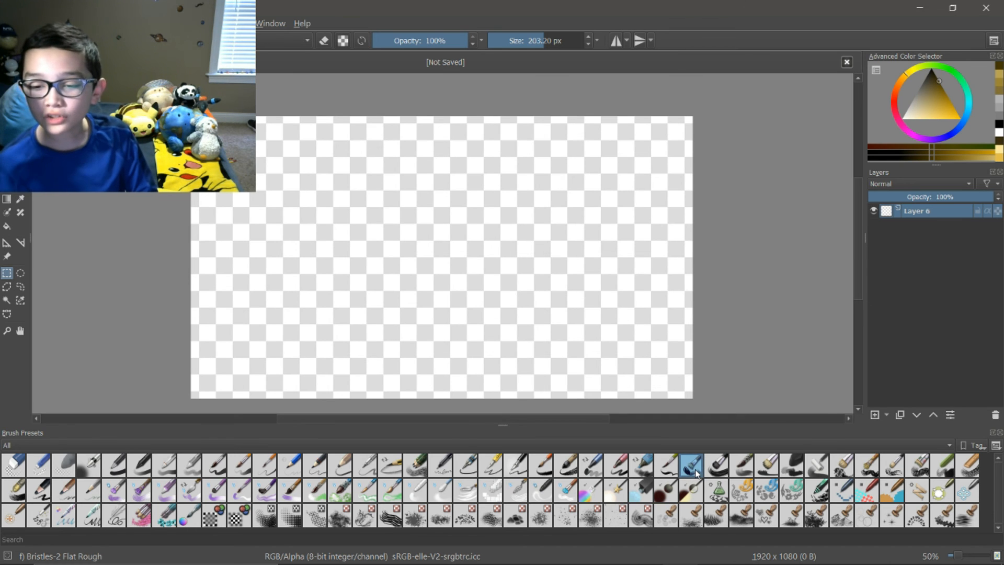
Step: Draw concentric bright blue rings on the empty canvas using a circle with the Bristles-2 Flat Rough brush at 265.67 px
{"action": "mouse_move", "coordinate": [696, 474]}
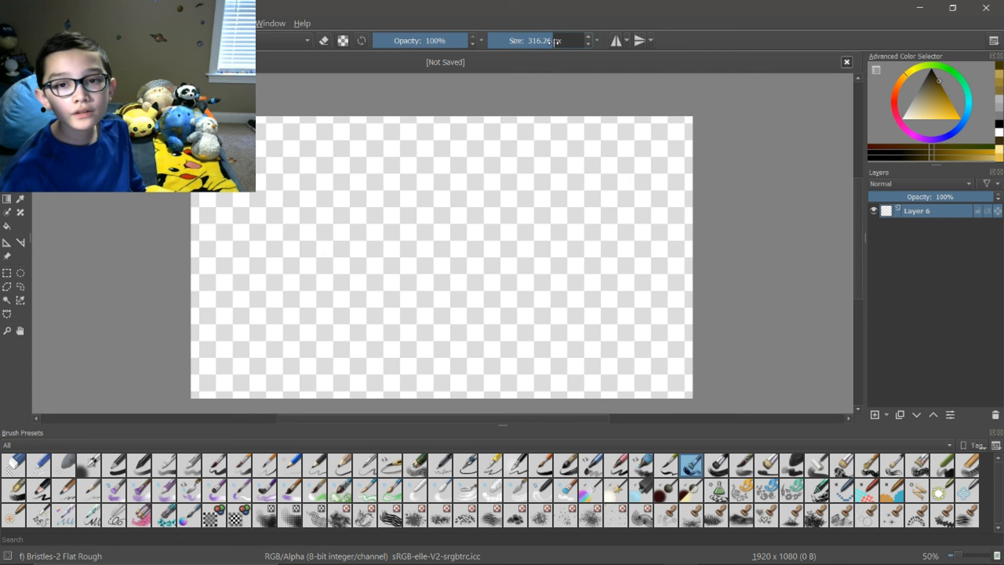
{"action": "left_click_drag", "start_coordinate": [936, 148], "coordinate": [960, 119]}
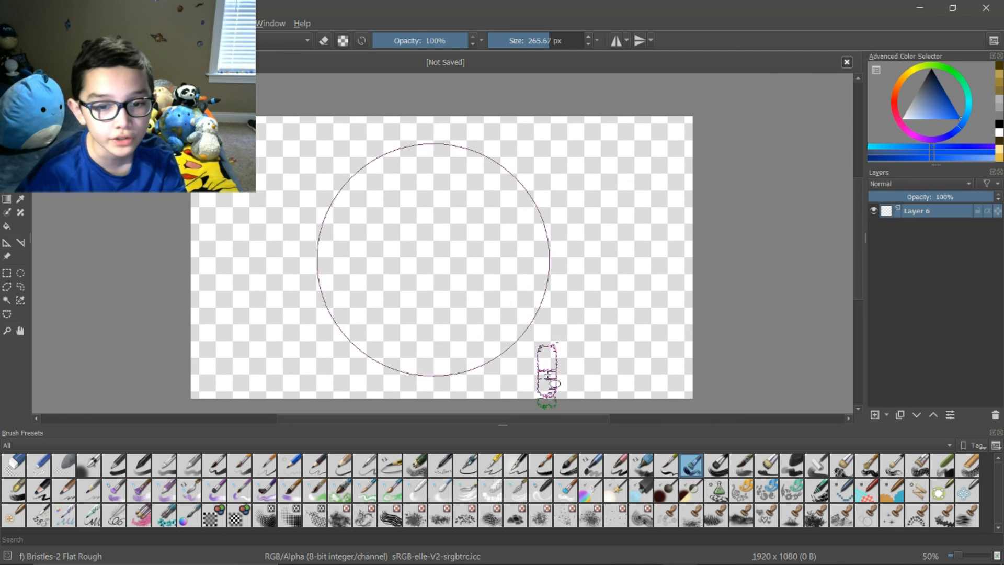
{"action": "left_click_drag", "start_coordinate": [547, 374], "coordinate": [569, 364]}
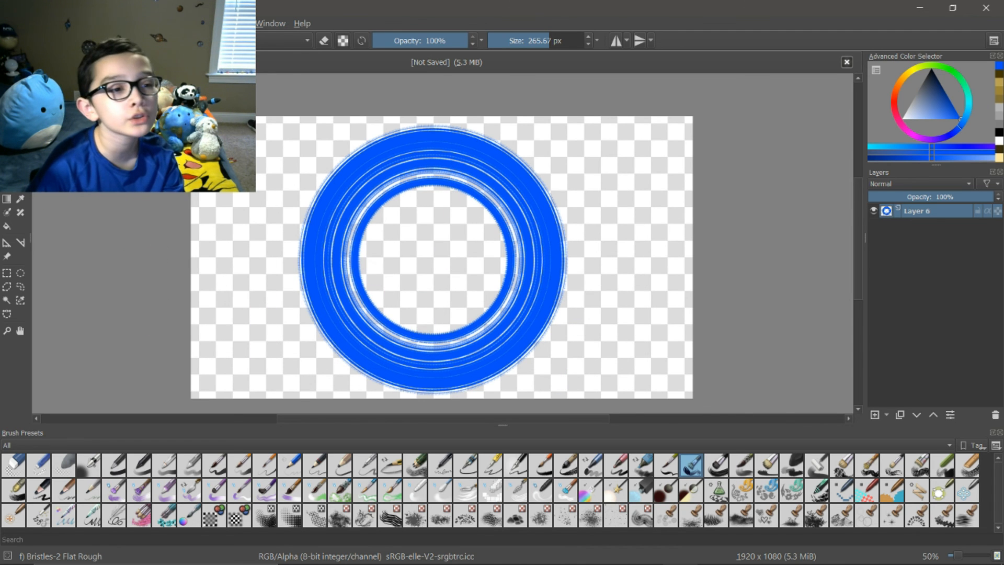
Step: Tilt the blue rings in perspective into a flat ellipse, wider toward the front, and apply the transformation
{"action": "key", "text": "ctrl+t"}
{"action": "left_click_drag", "start_coordinate": [640, 302], "coordinate": [612, 207]}
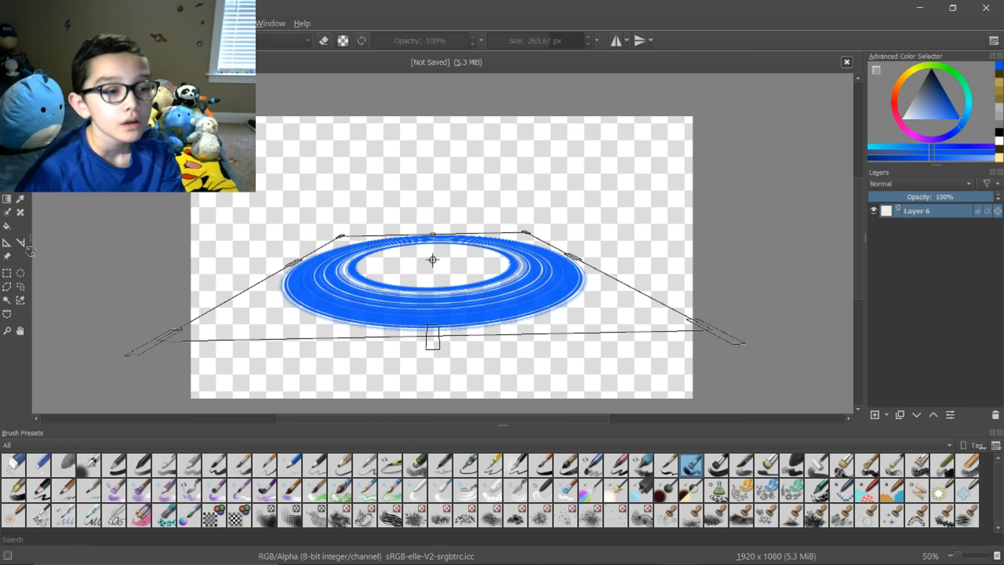
{"action": "key", "text": "Return"}
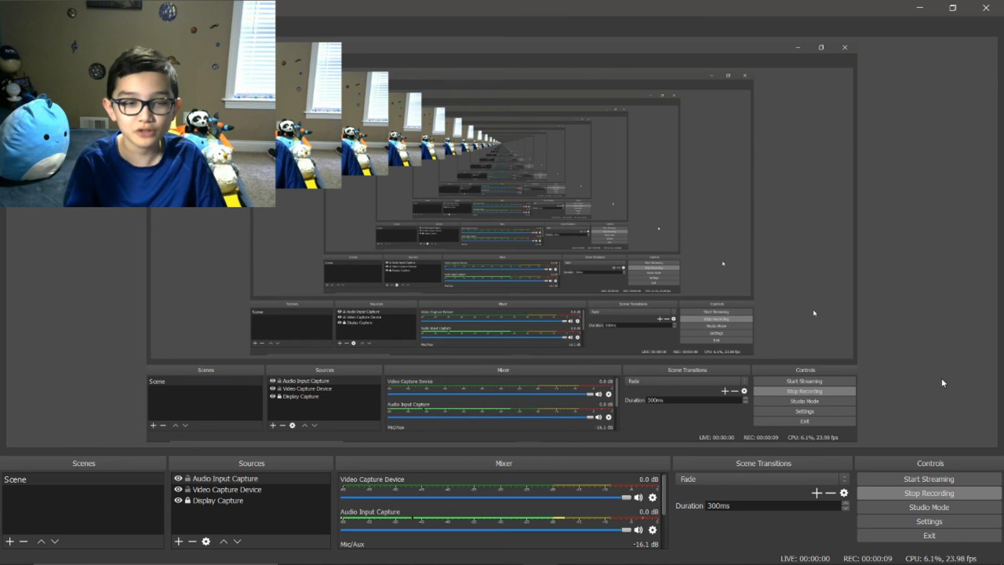
{"action": "left_click", "coordinate": [929, 492]}
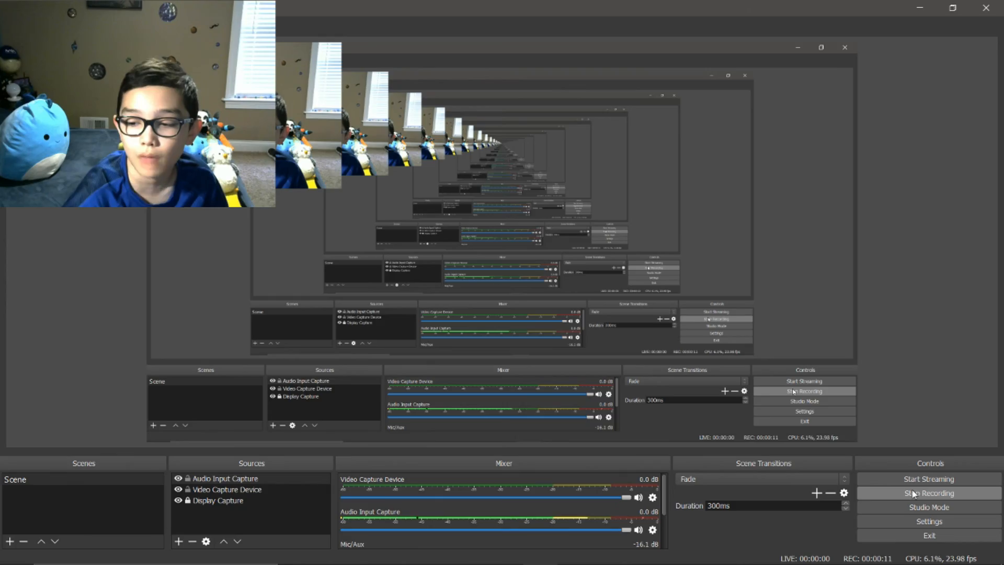